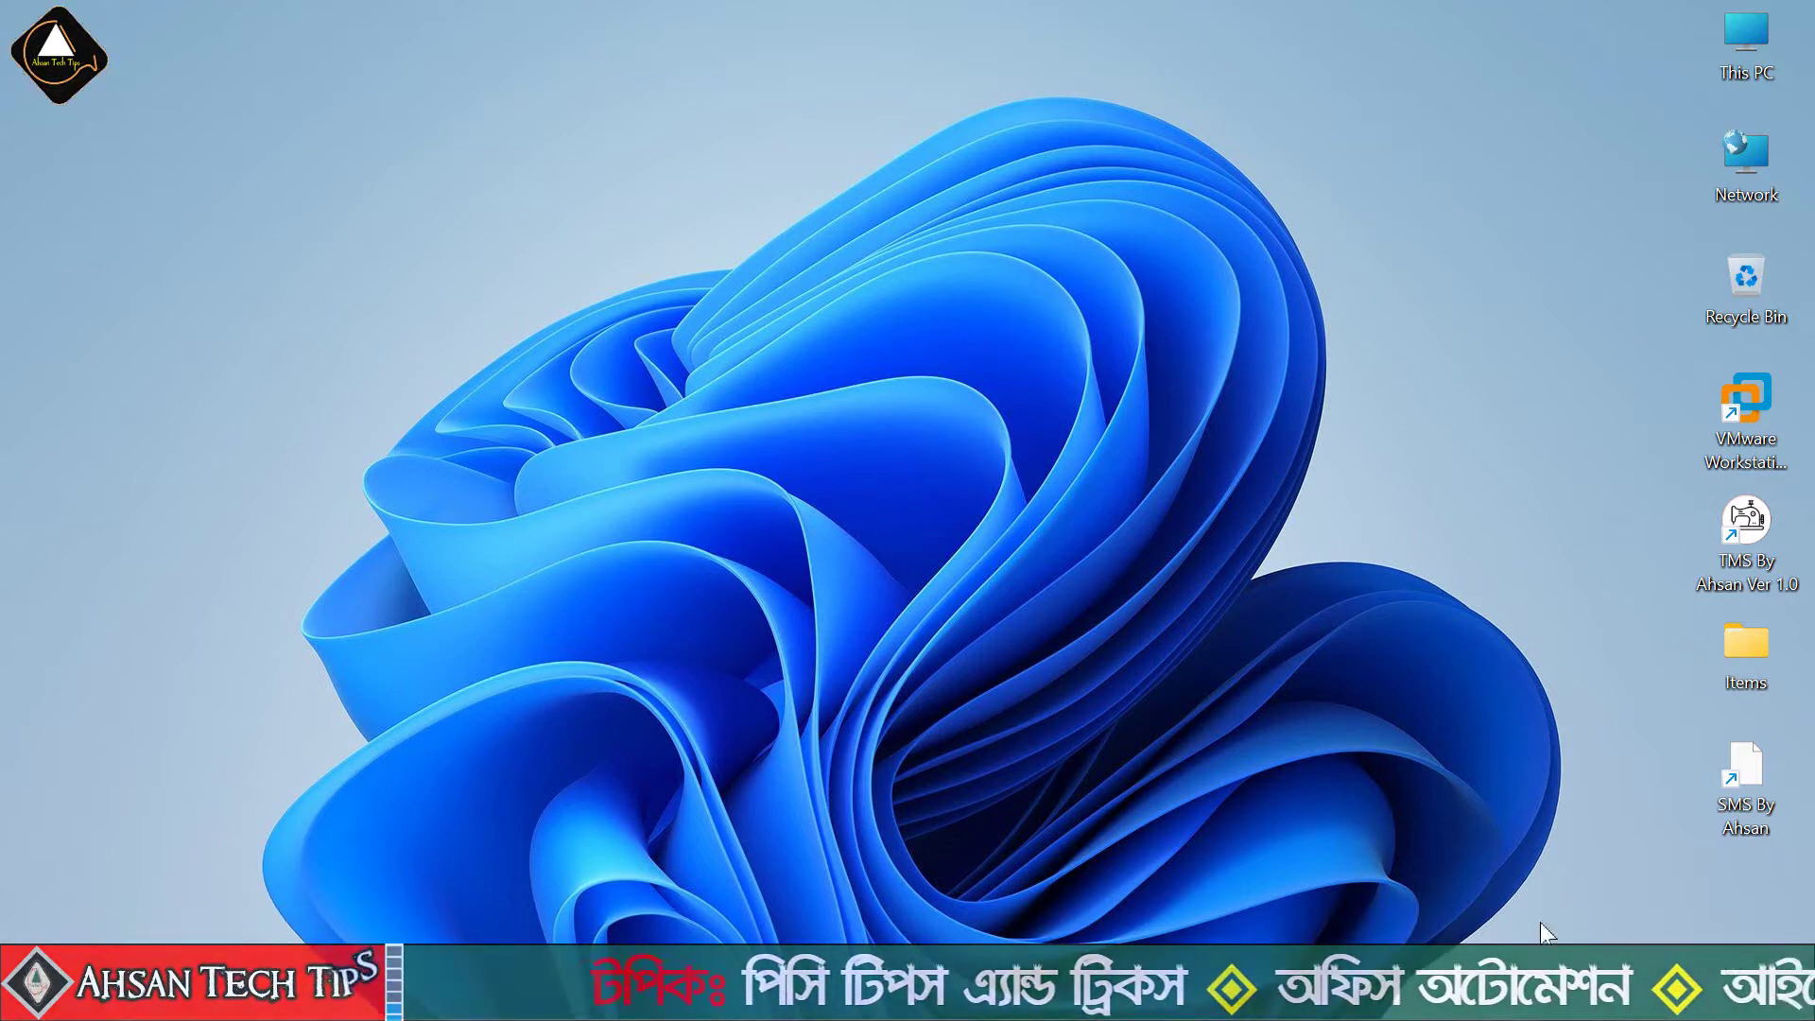
- Launch Microsoft Access and open the My Project File database to view the startup splash screen
left_click(109, 1005)
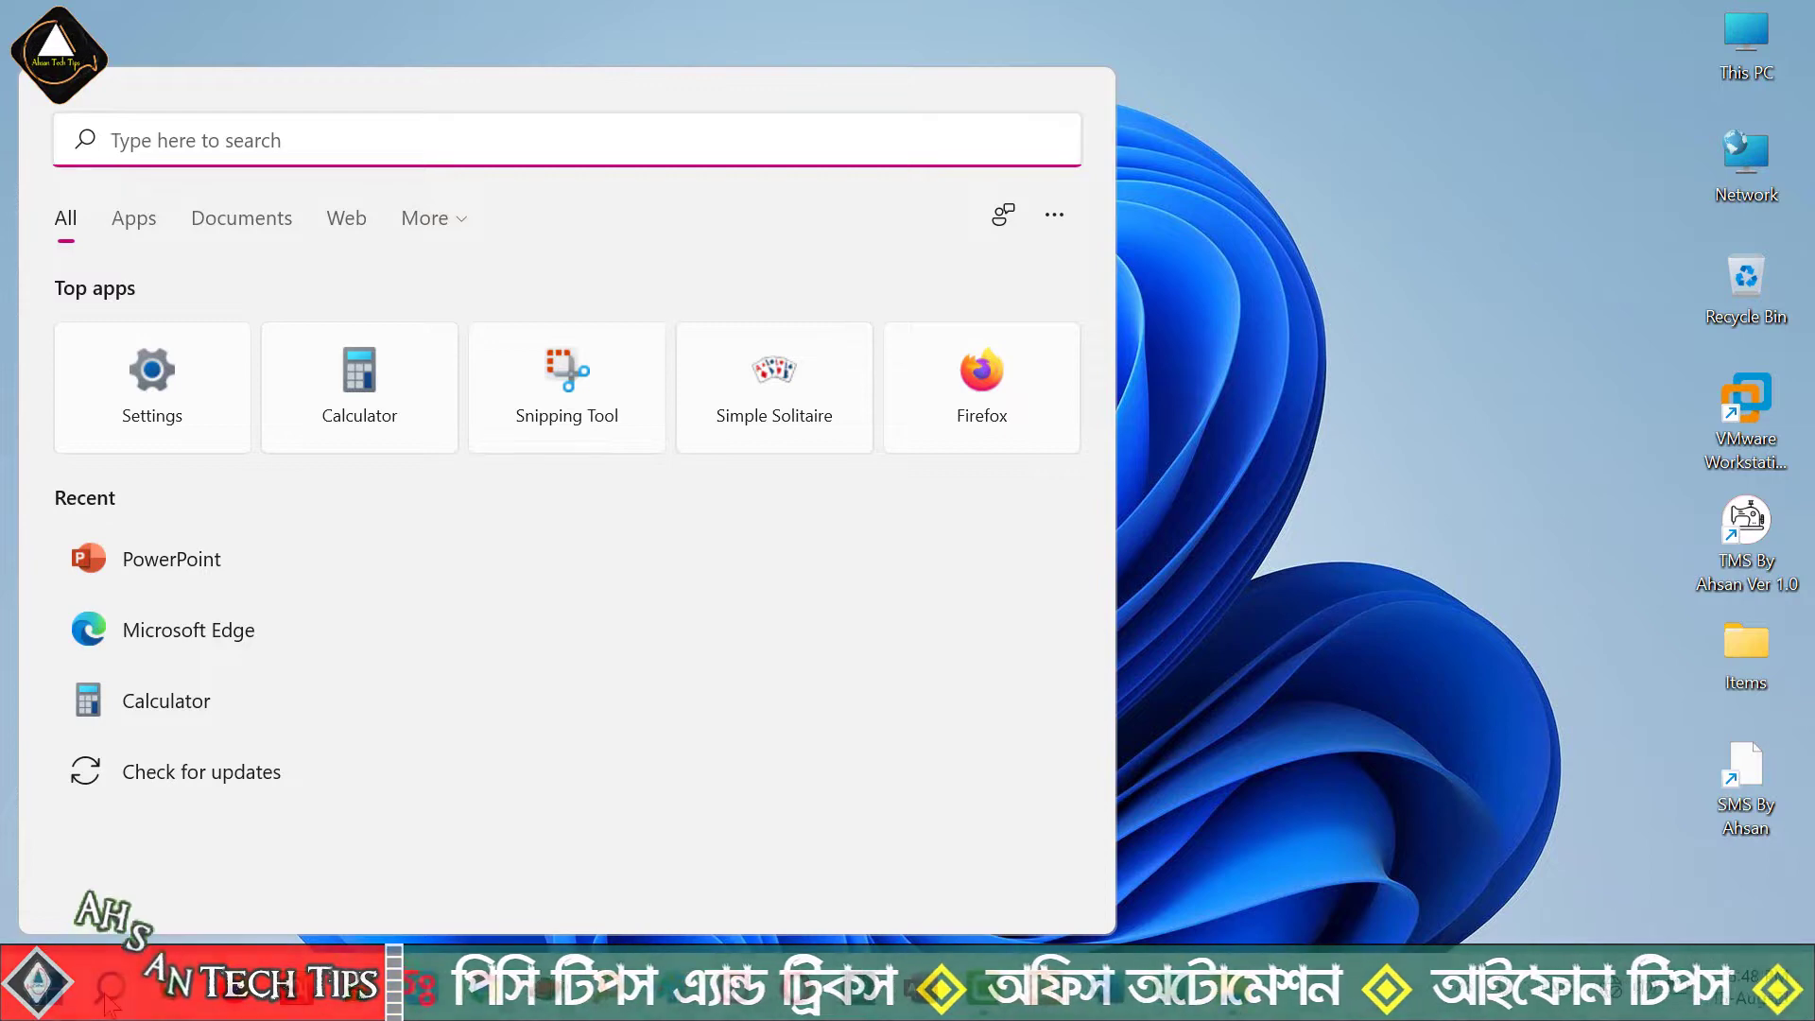
type("access")
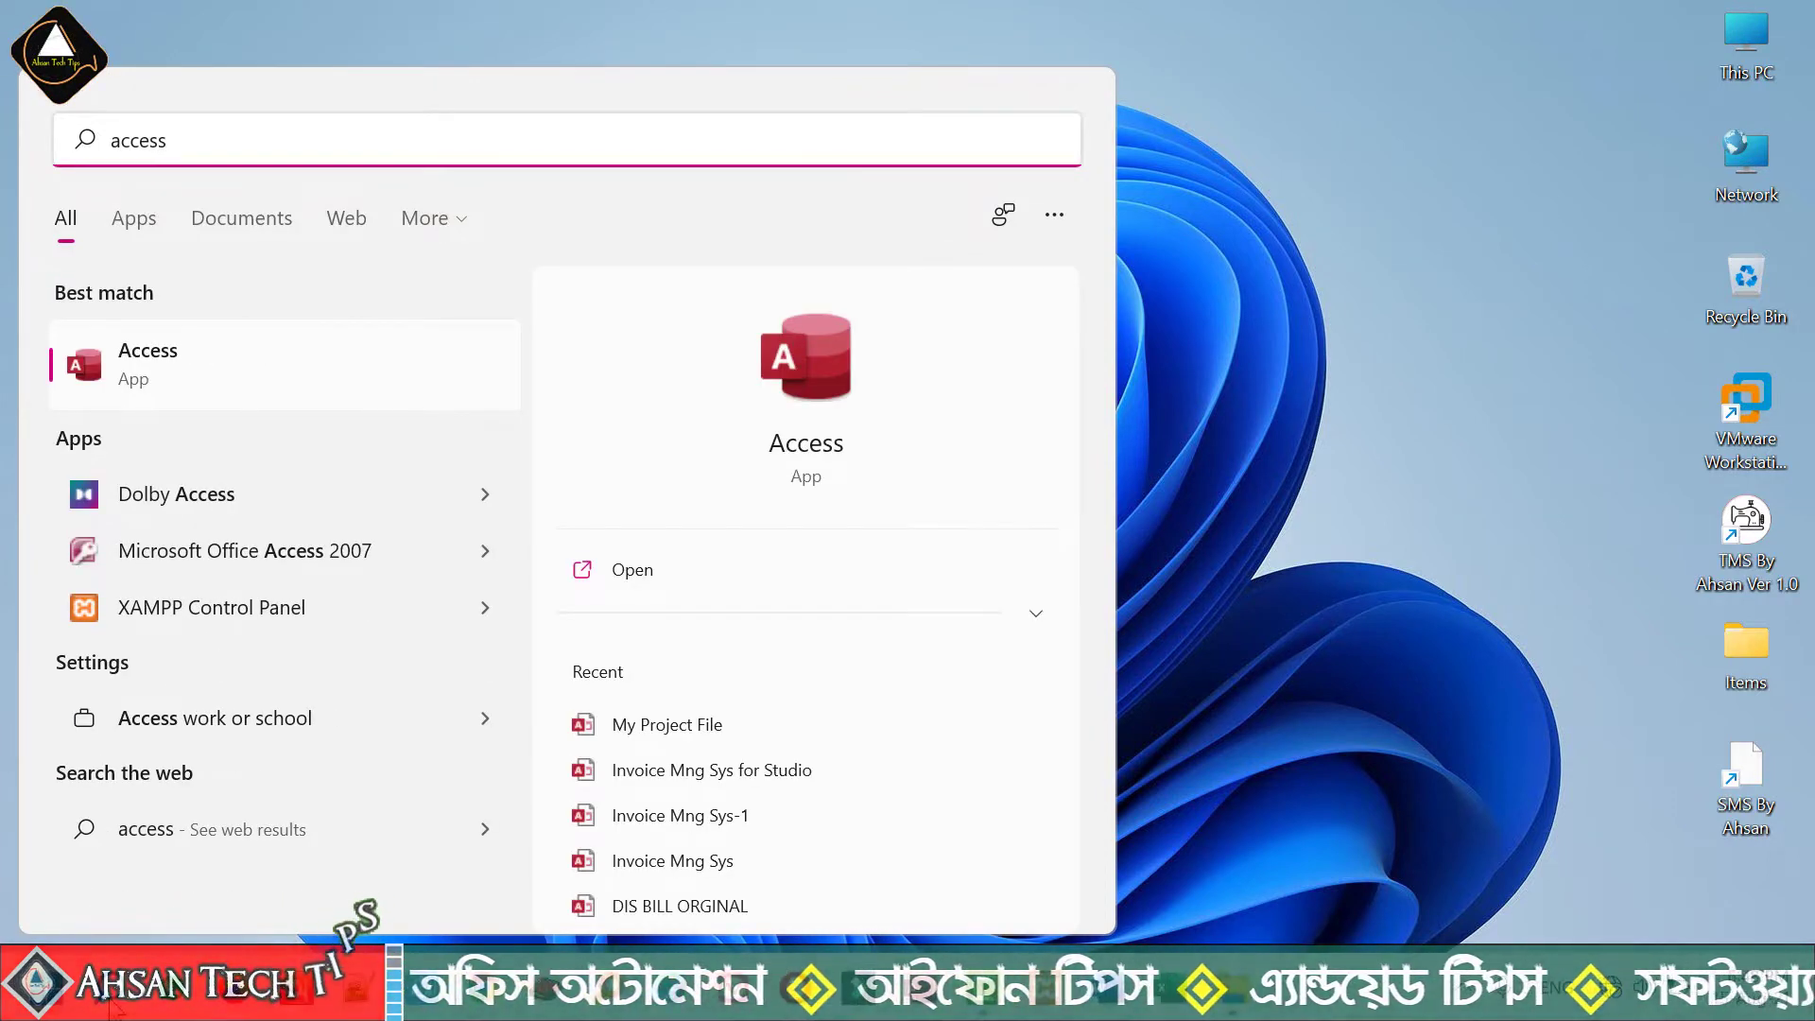
left_click(337, 382)
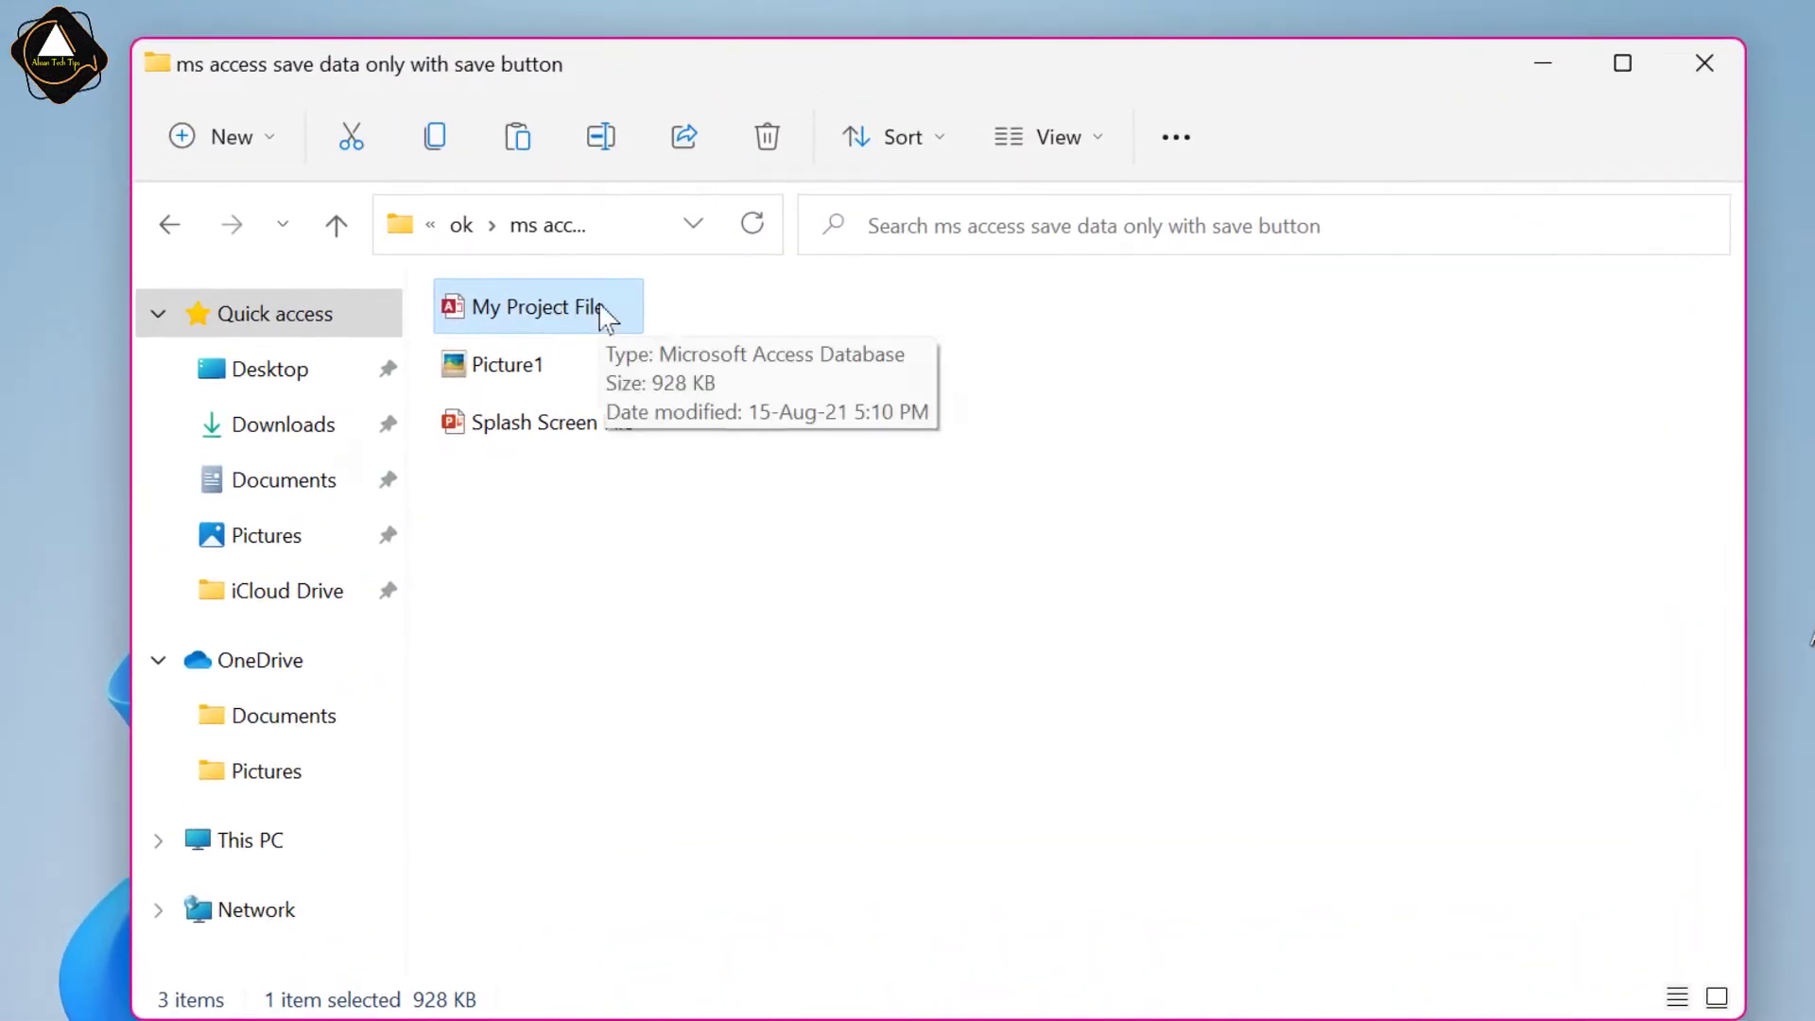
double_click(599, 306)
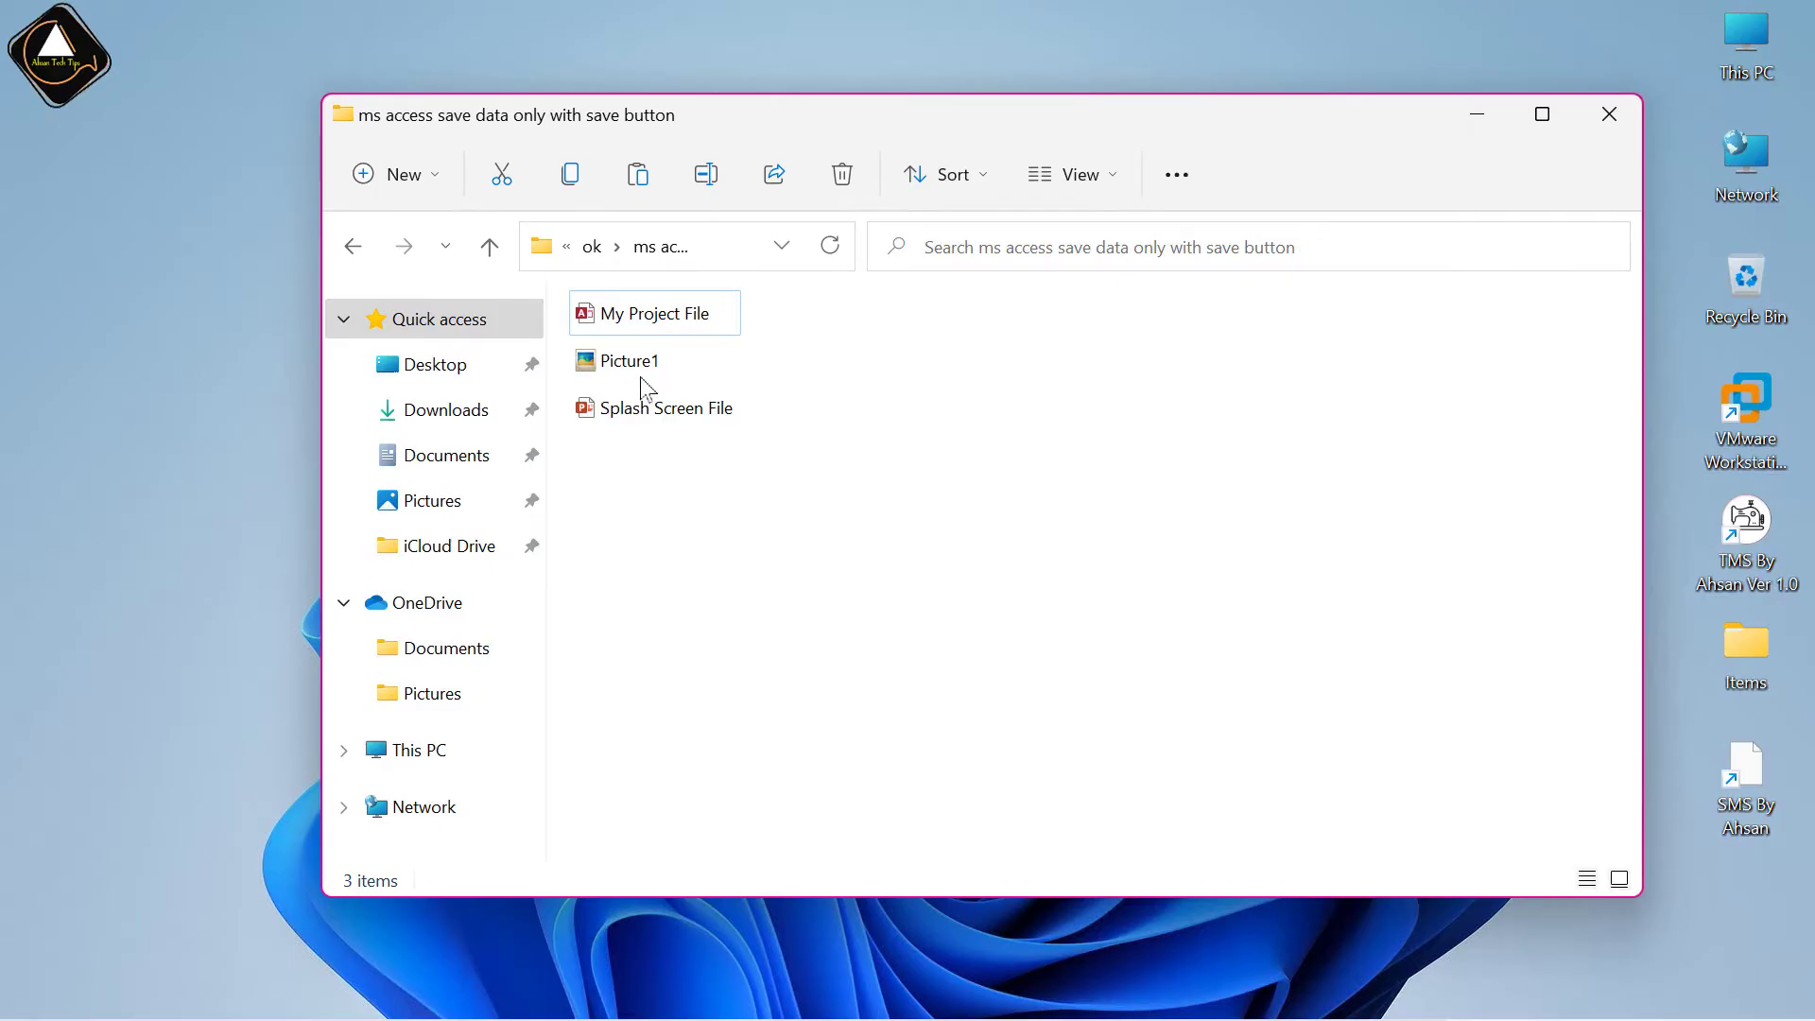
- View the Picture1 image from the project folder in the photo viewer and close it
double_click(636, 364)
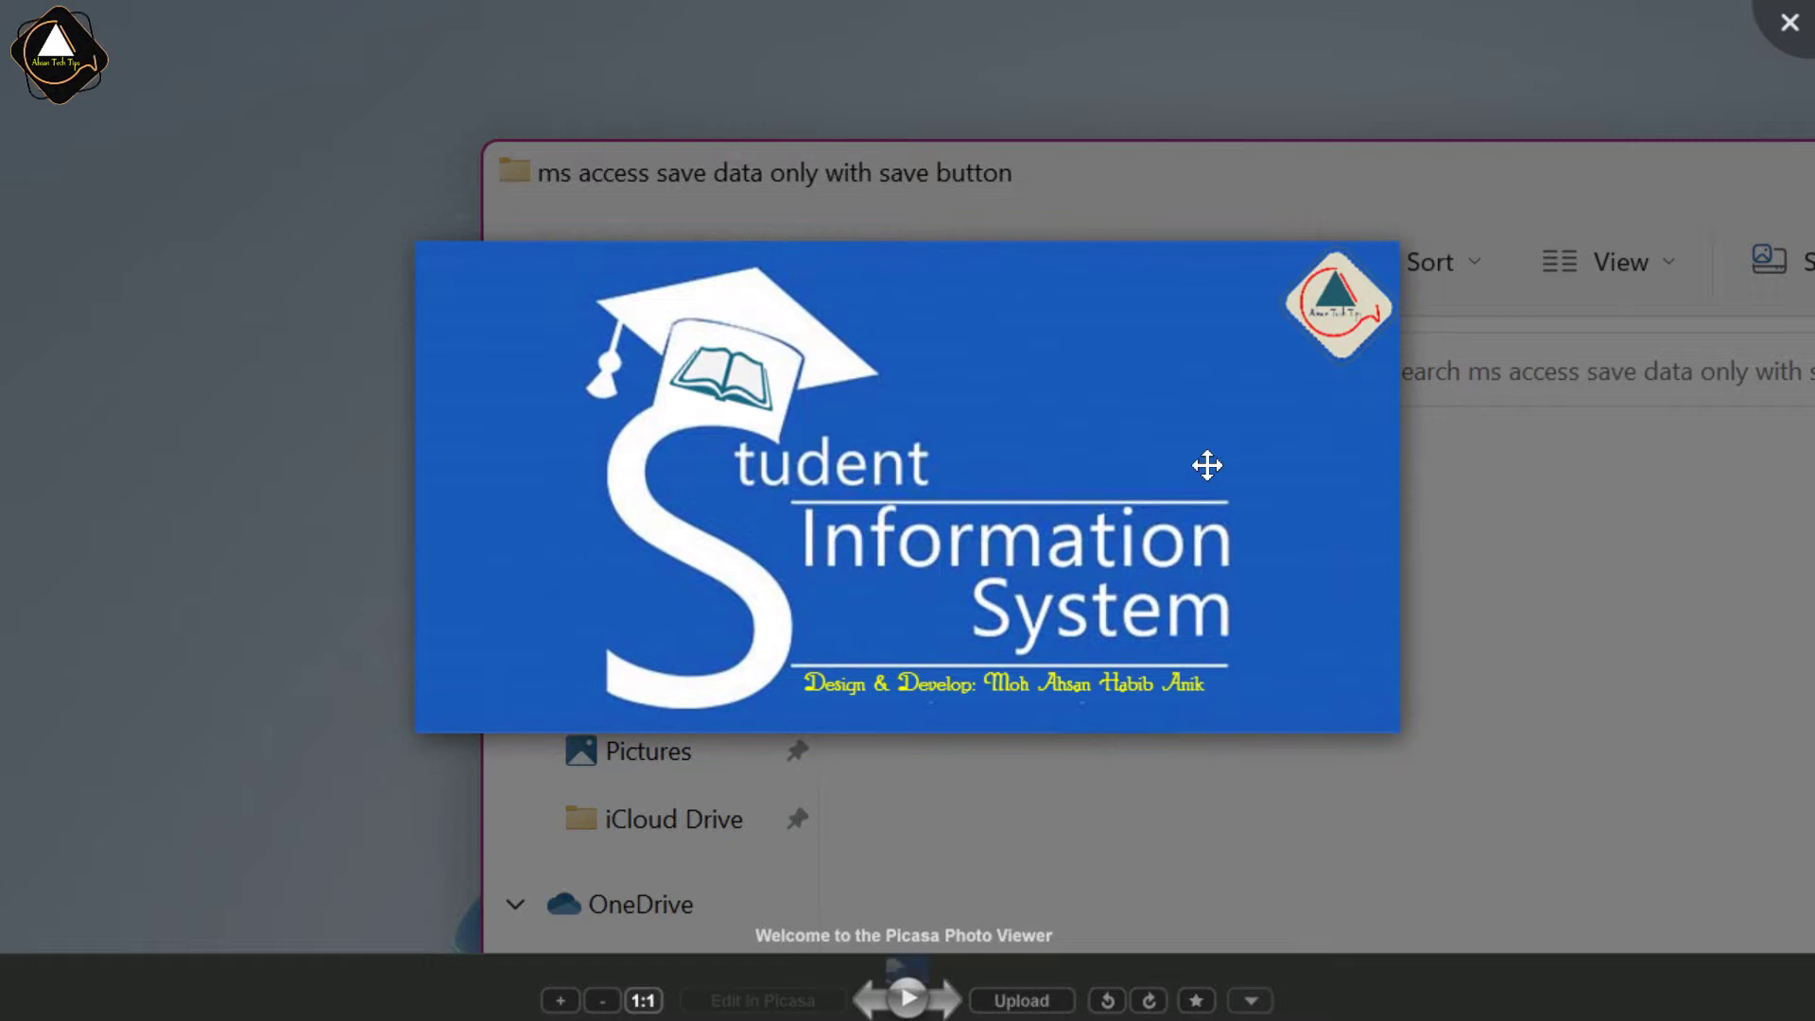
scroll(1214, 456, "down", 4)
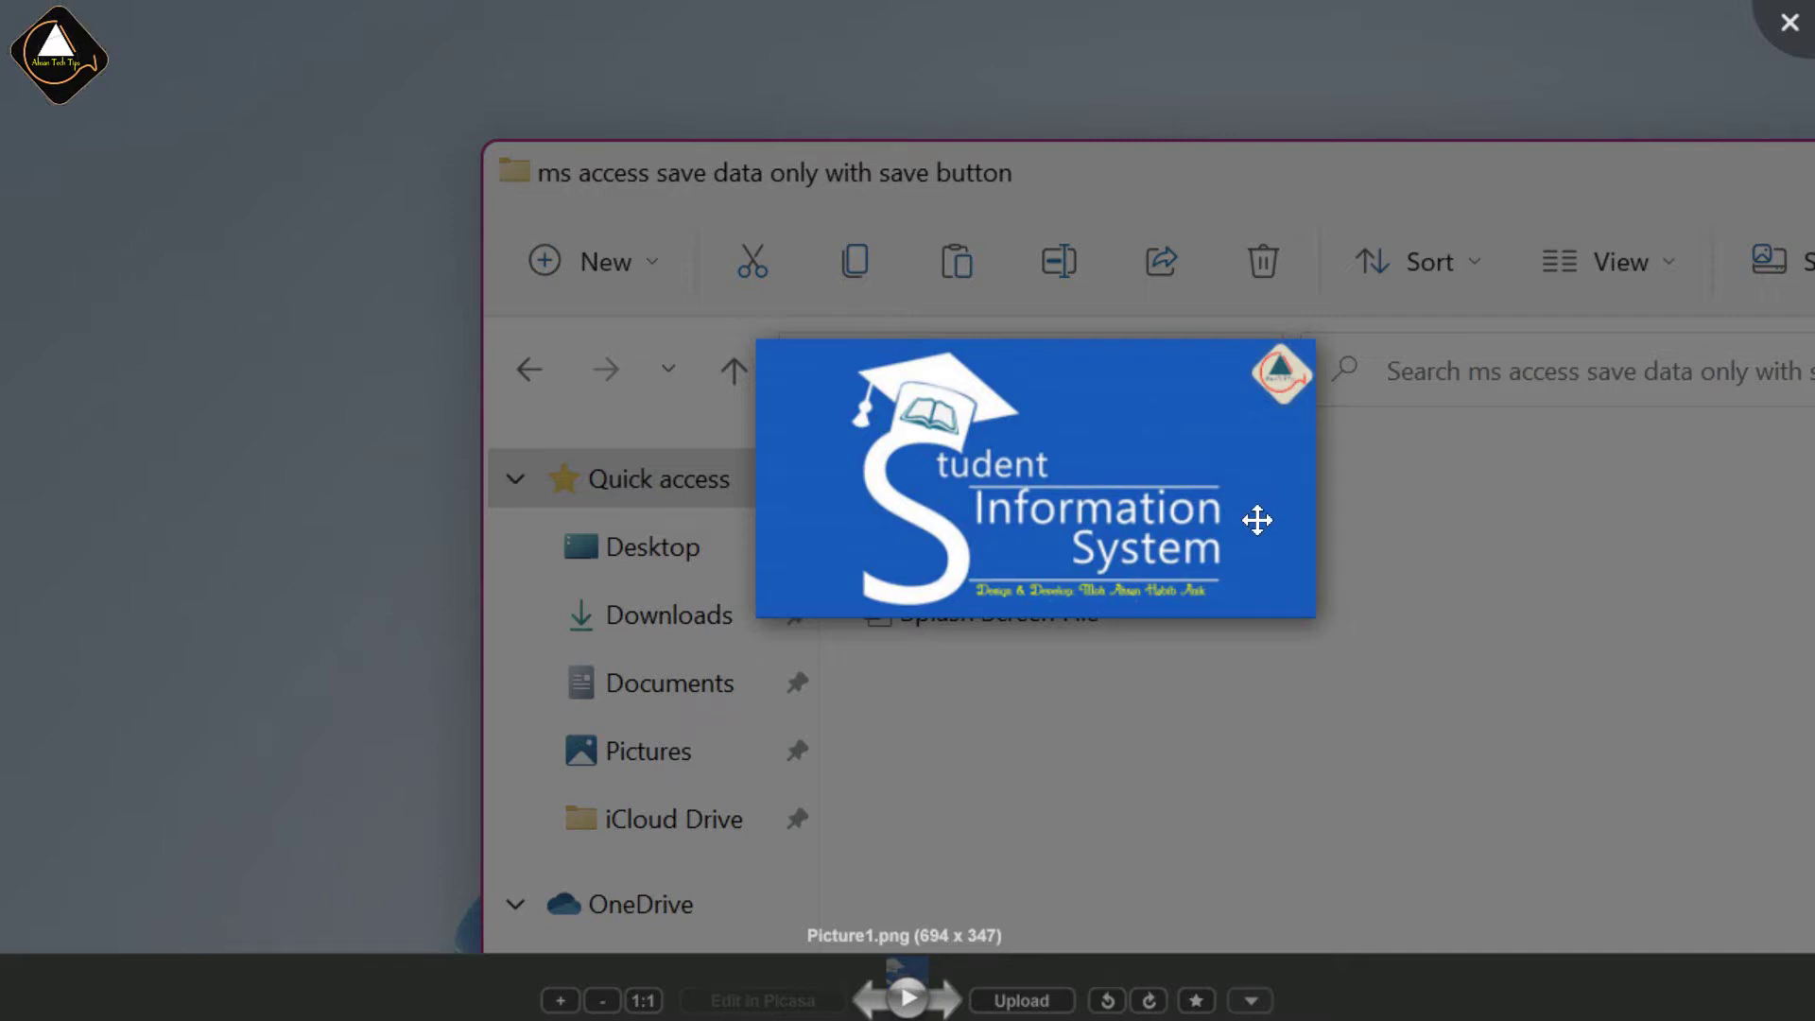
left_click(1790, 26)
left_click(1170, 805)
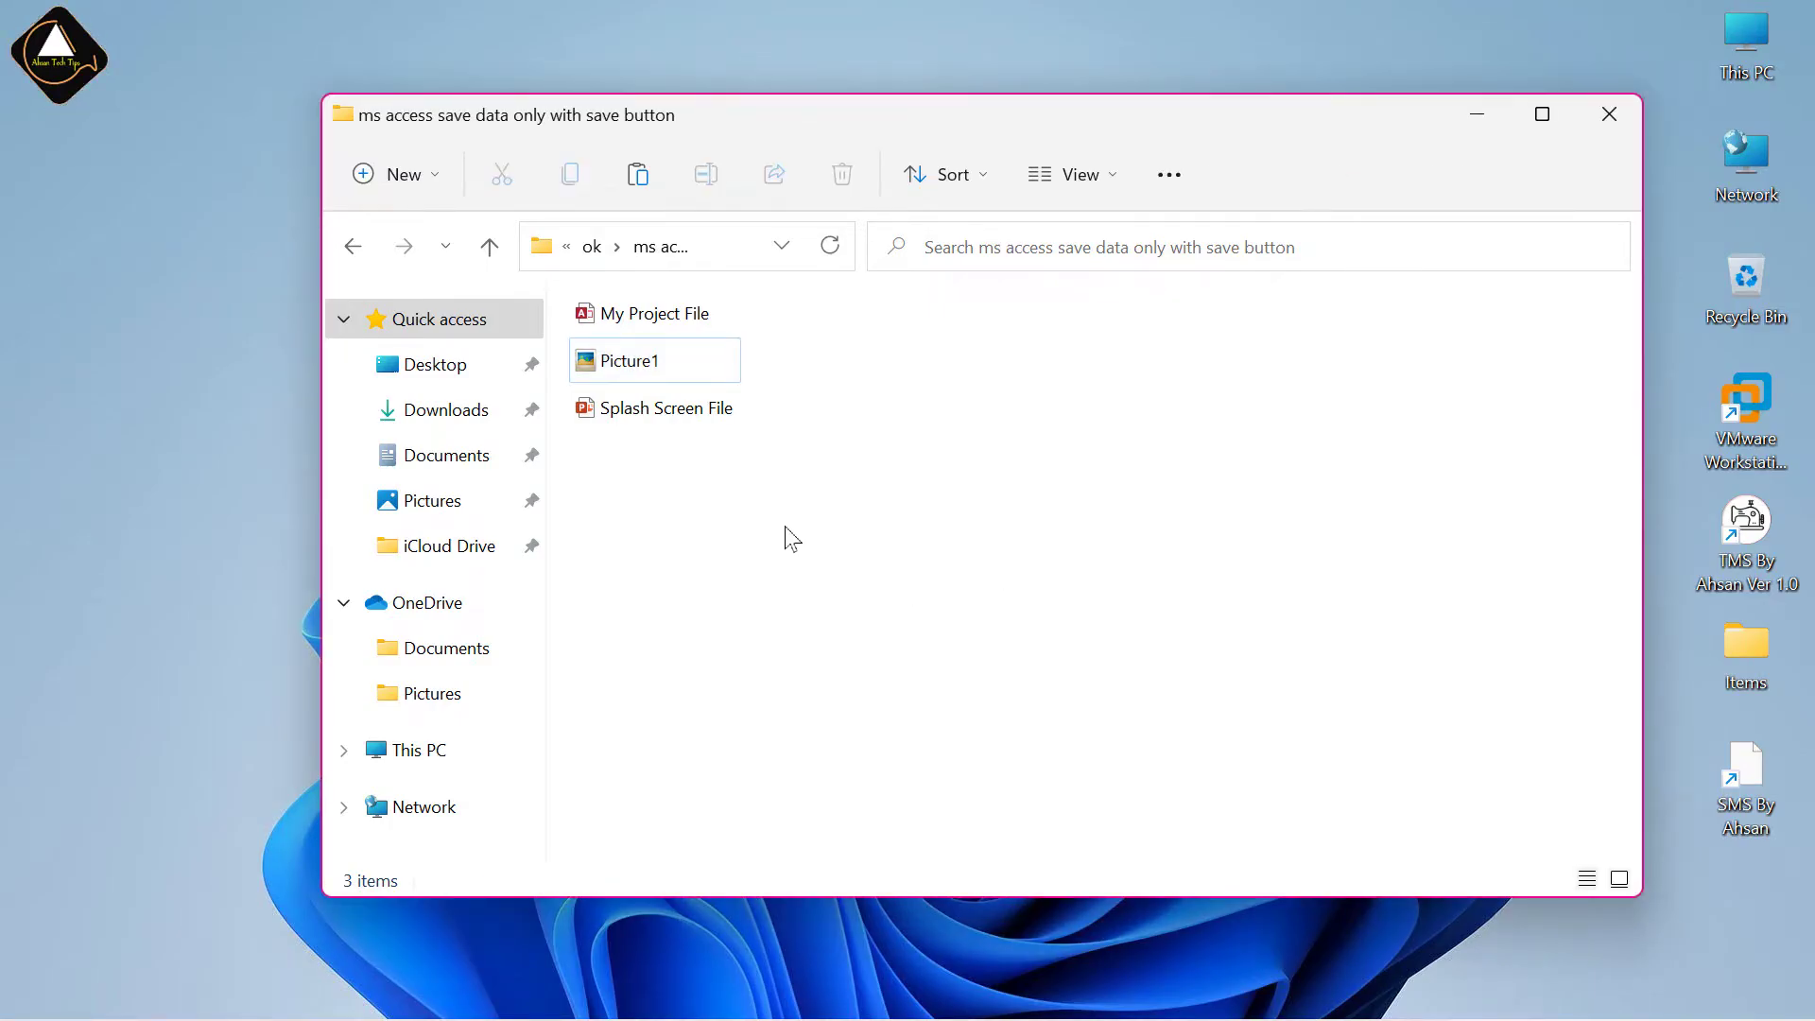
- Examine the file type of Picture1 in its file properties
left_click(635, 367)
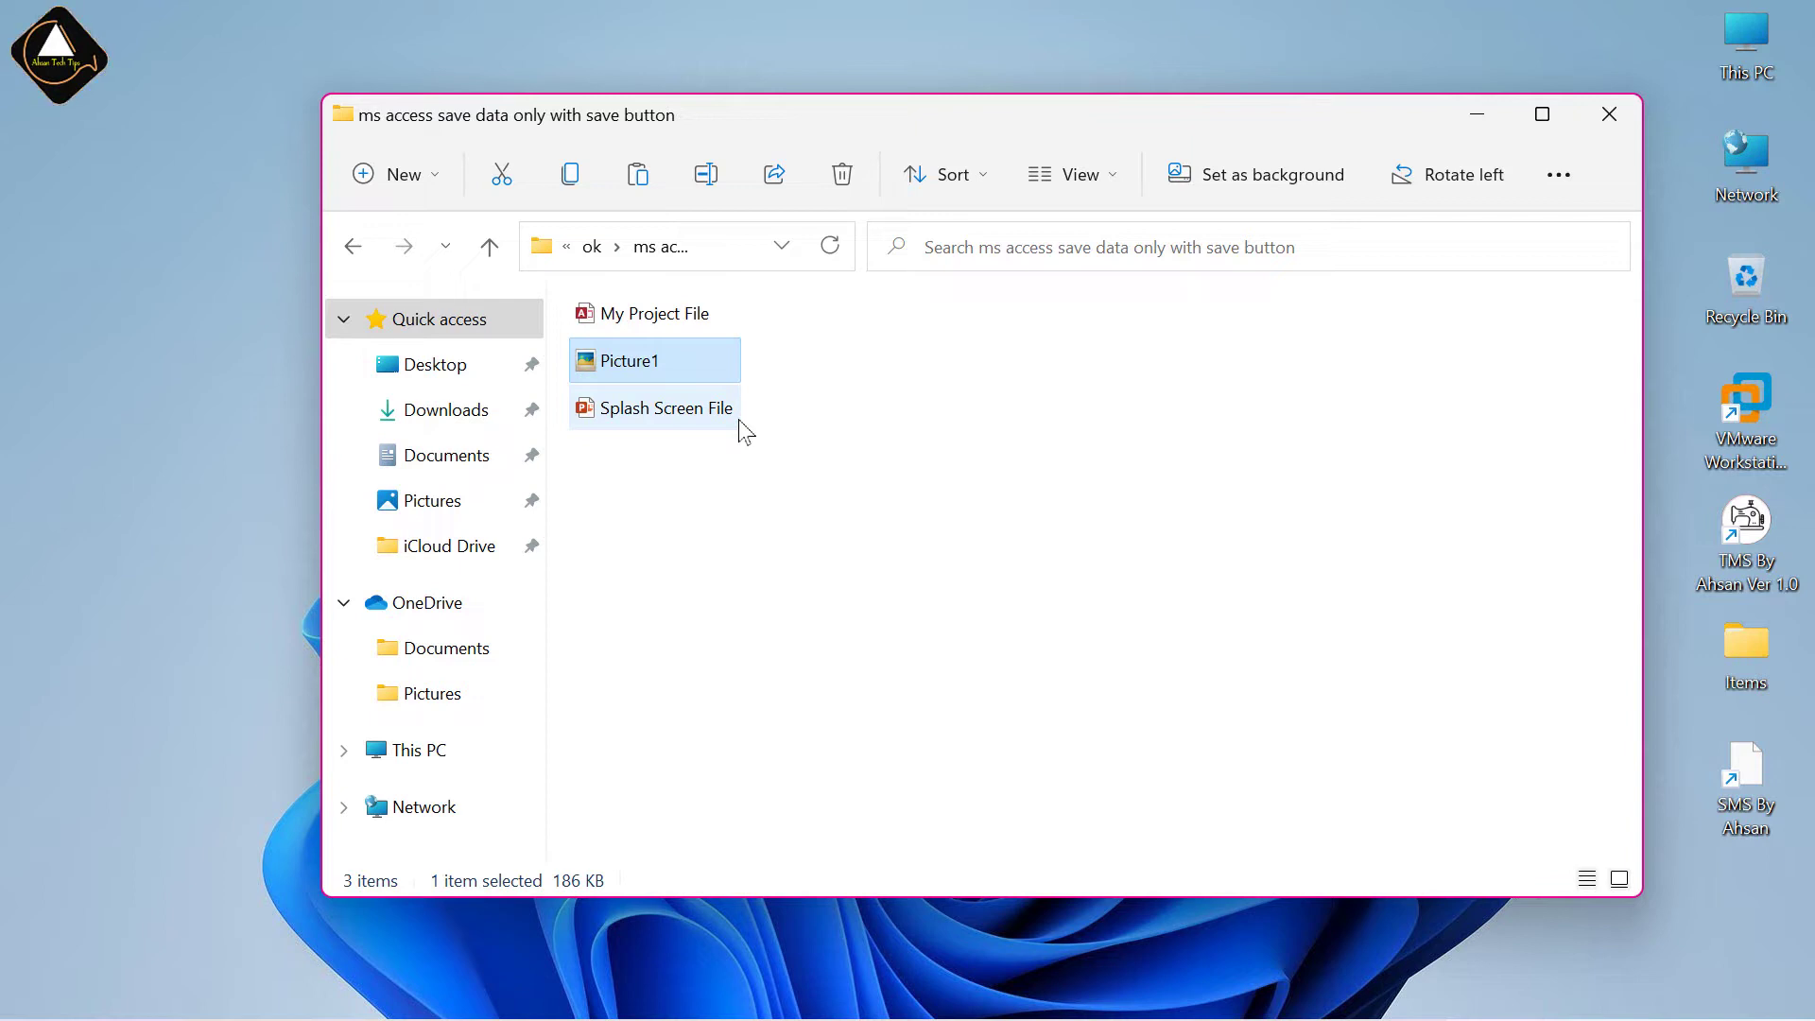
key("alt+Return")
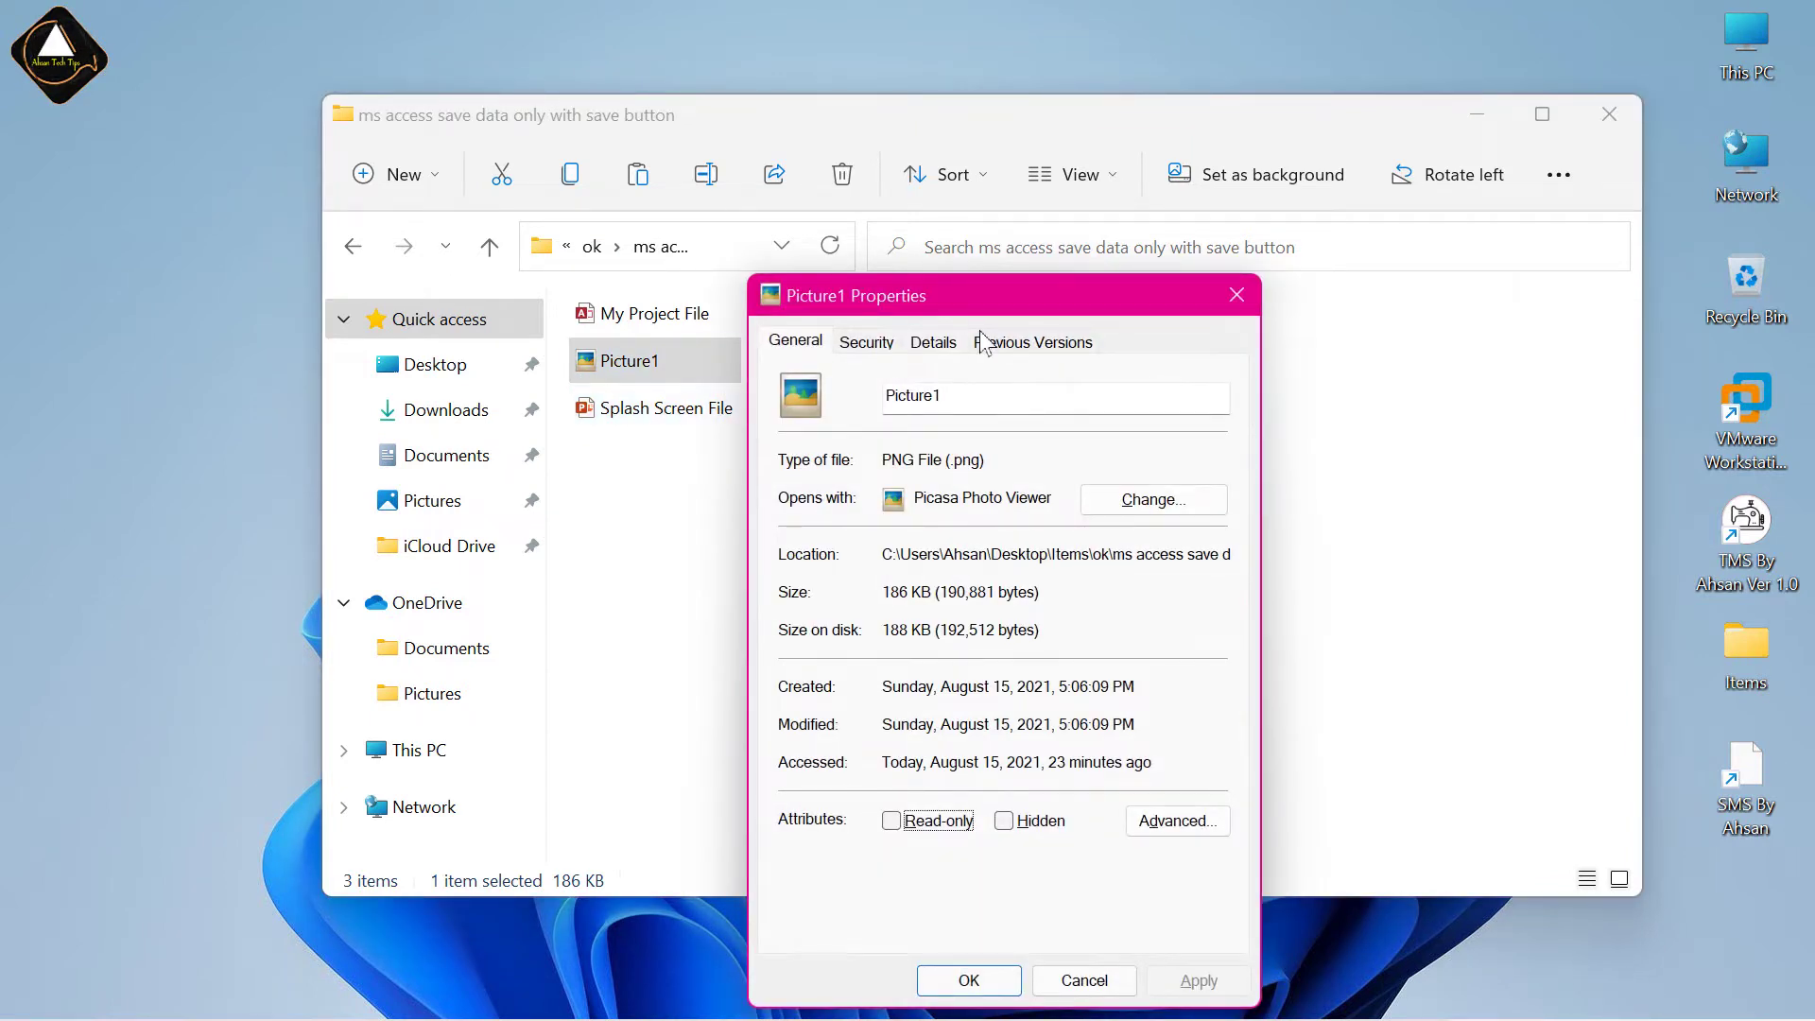
left_click_drag(882, 460, 966, 465)
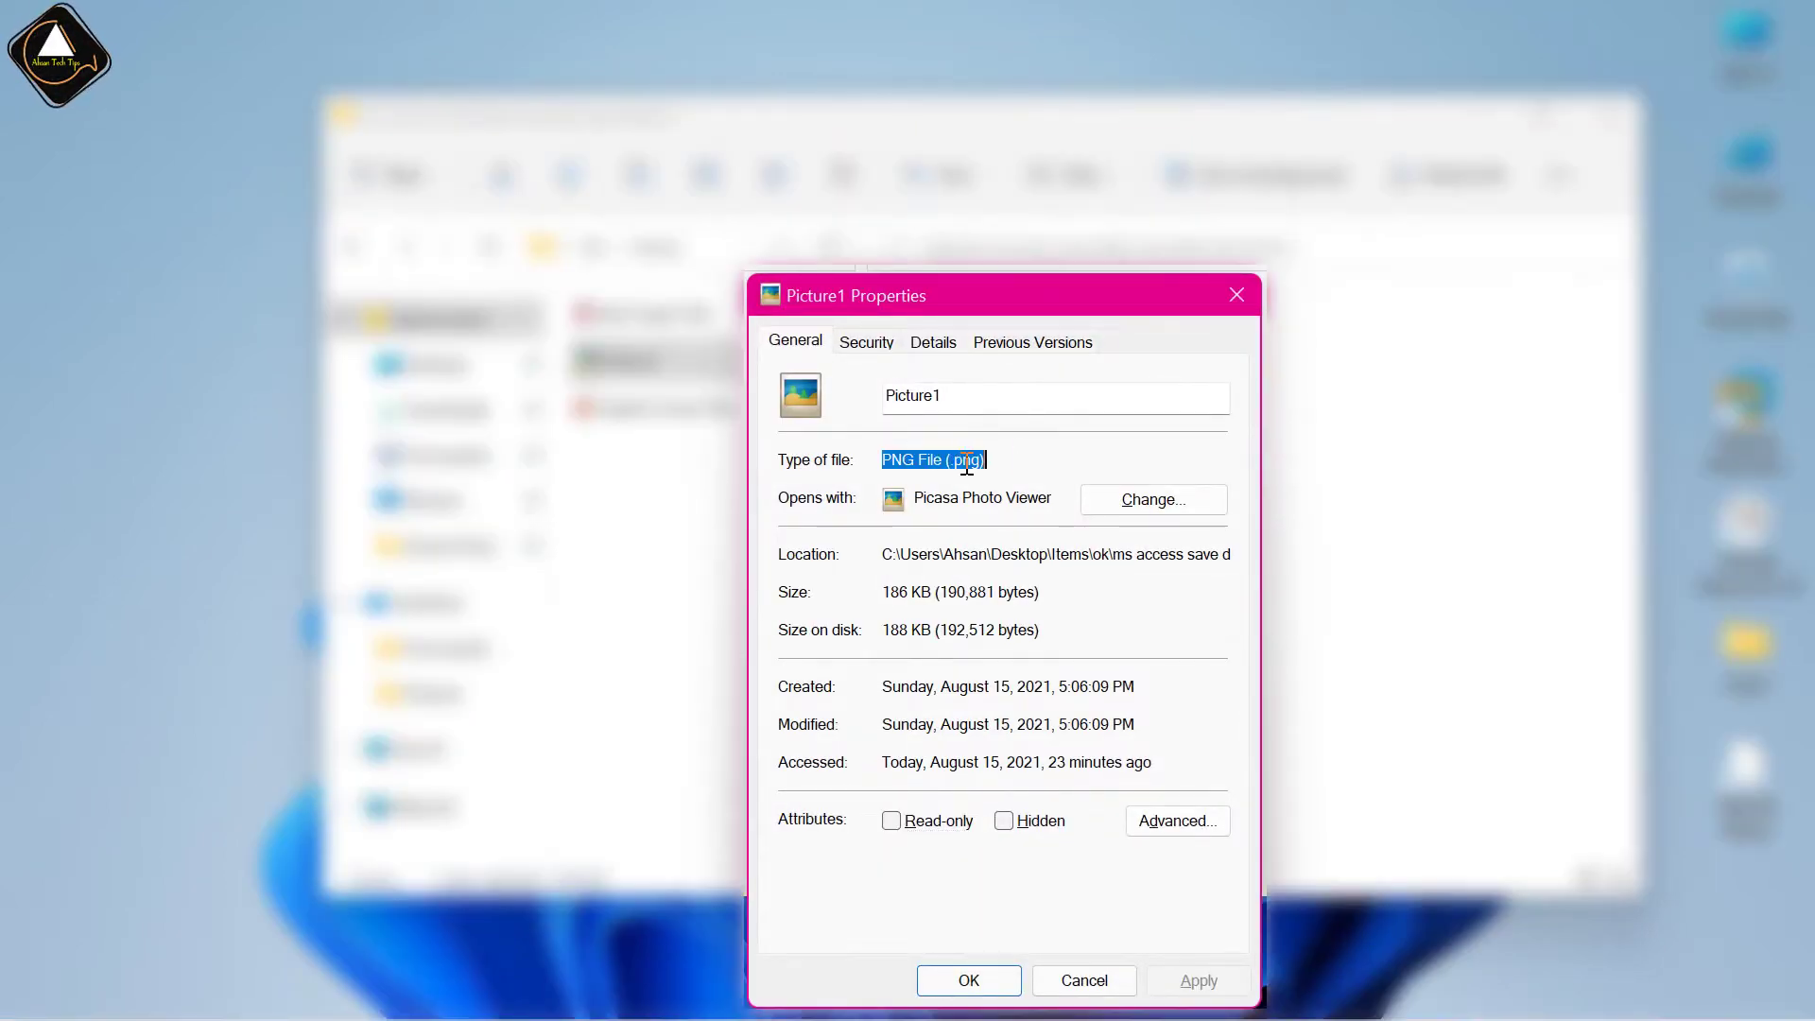
left_click(965, 463)
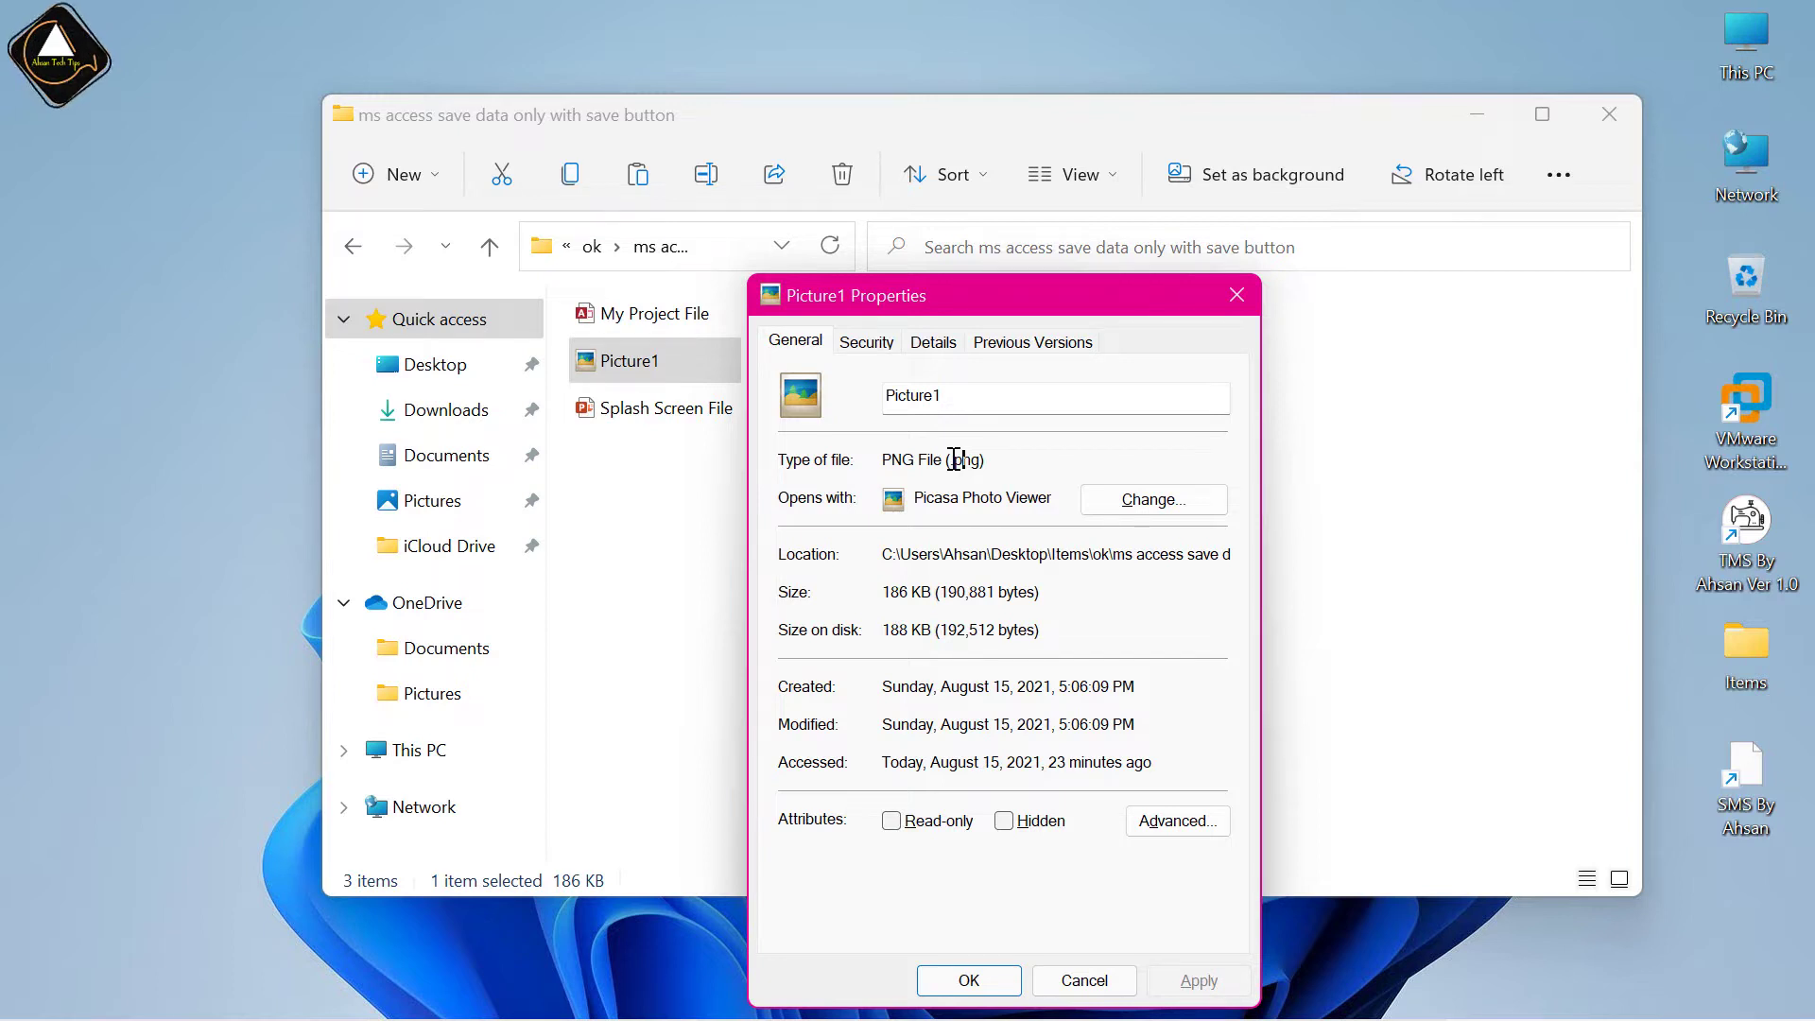
left_click(1236, 295)
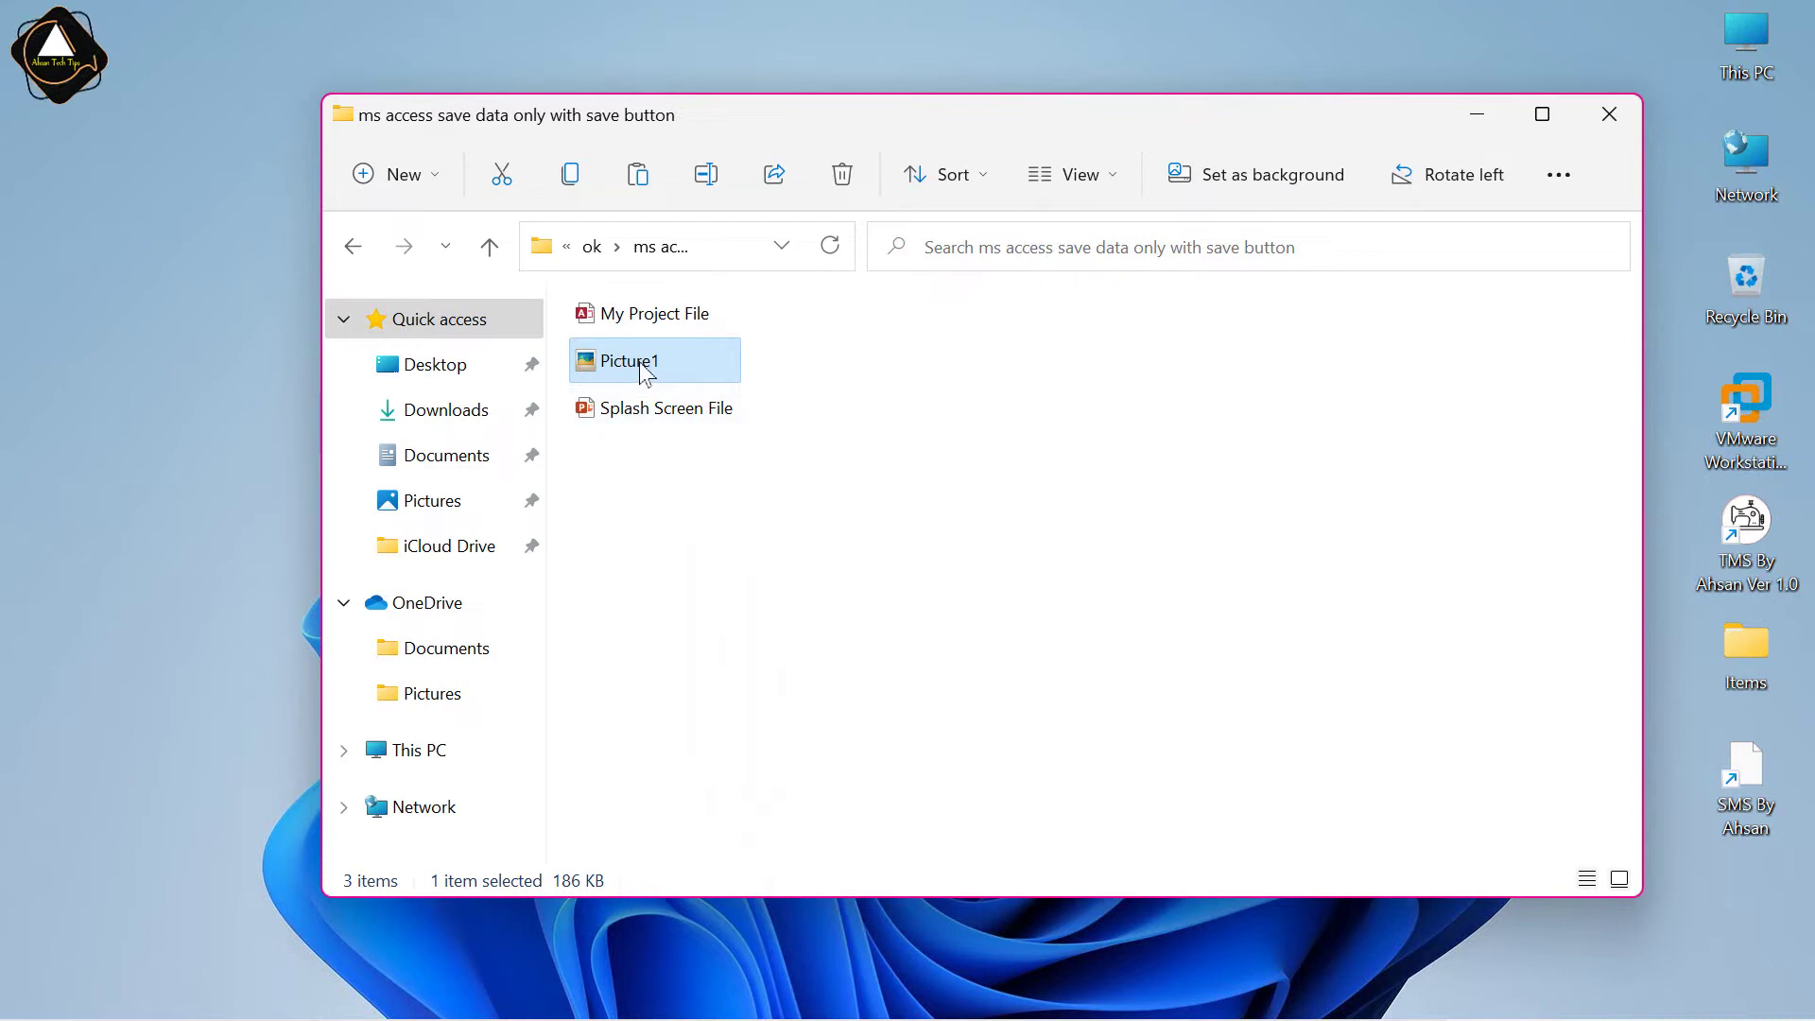
- Open the Picture1 image from the project folder in Paint
mouse_move(642, 370)
right_click(639, 368)
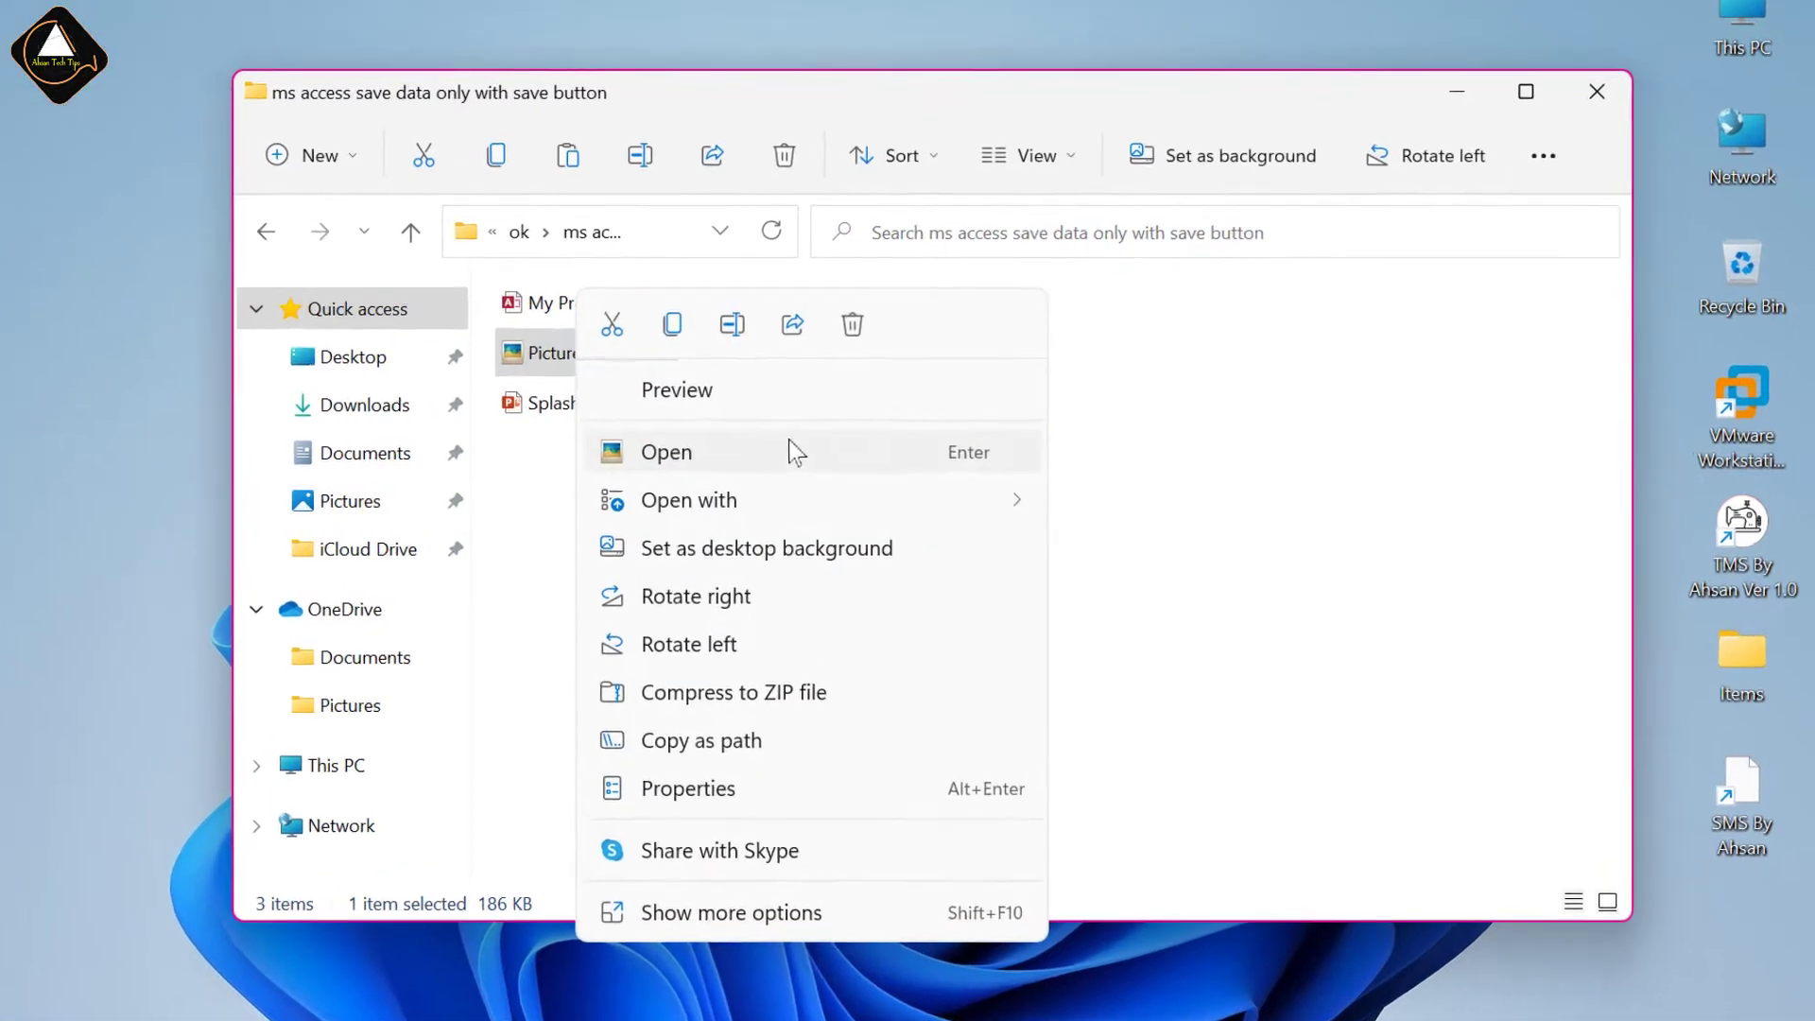
mouse_move(981, 500)
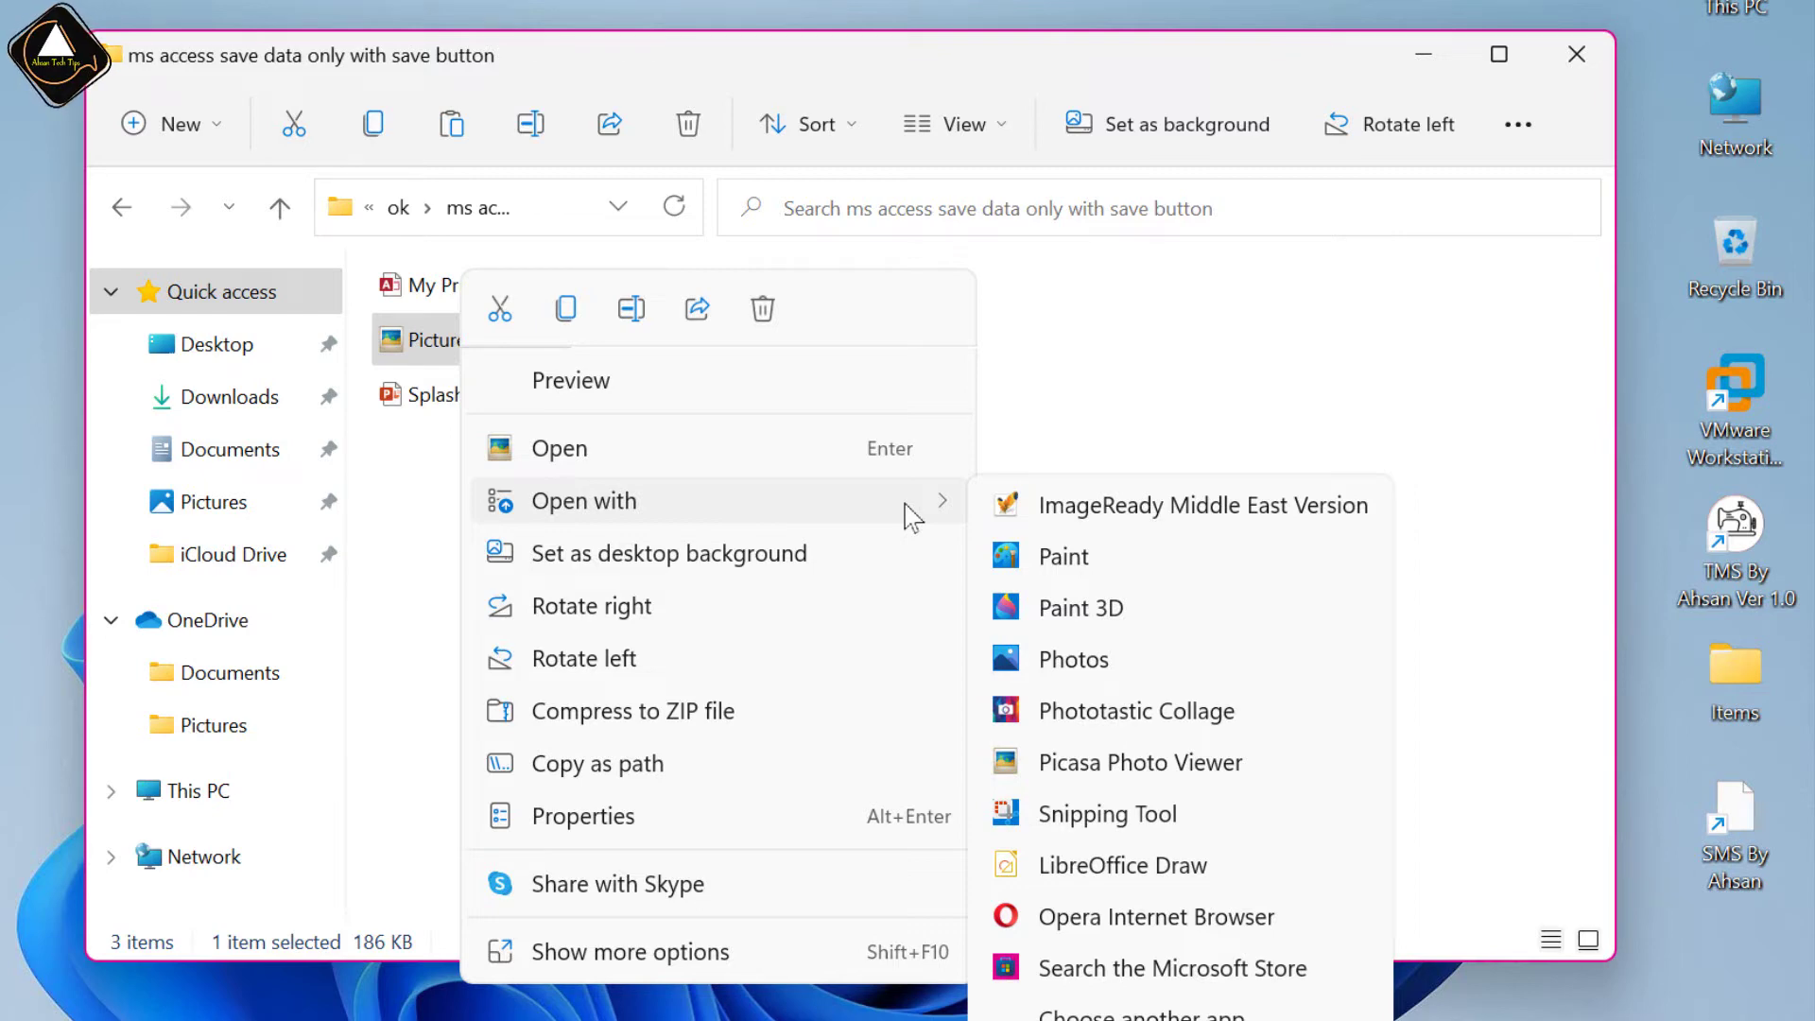
left_click(1078, 558)
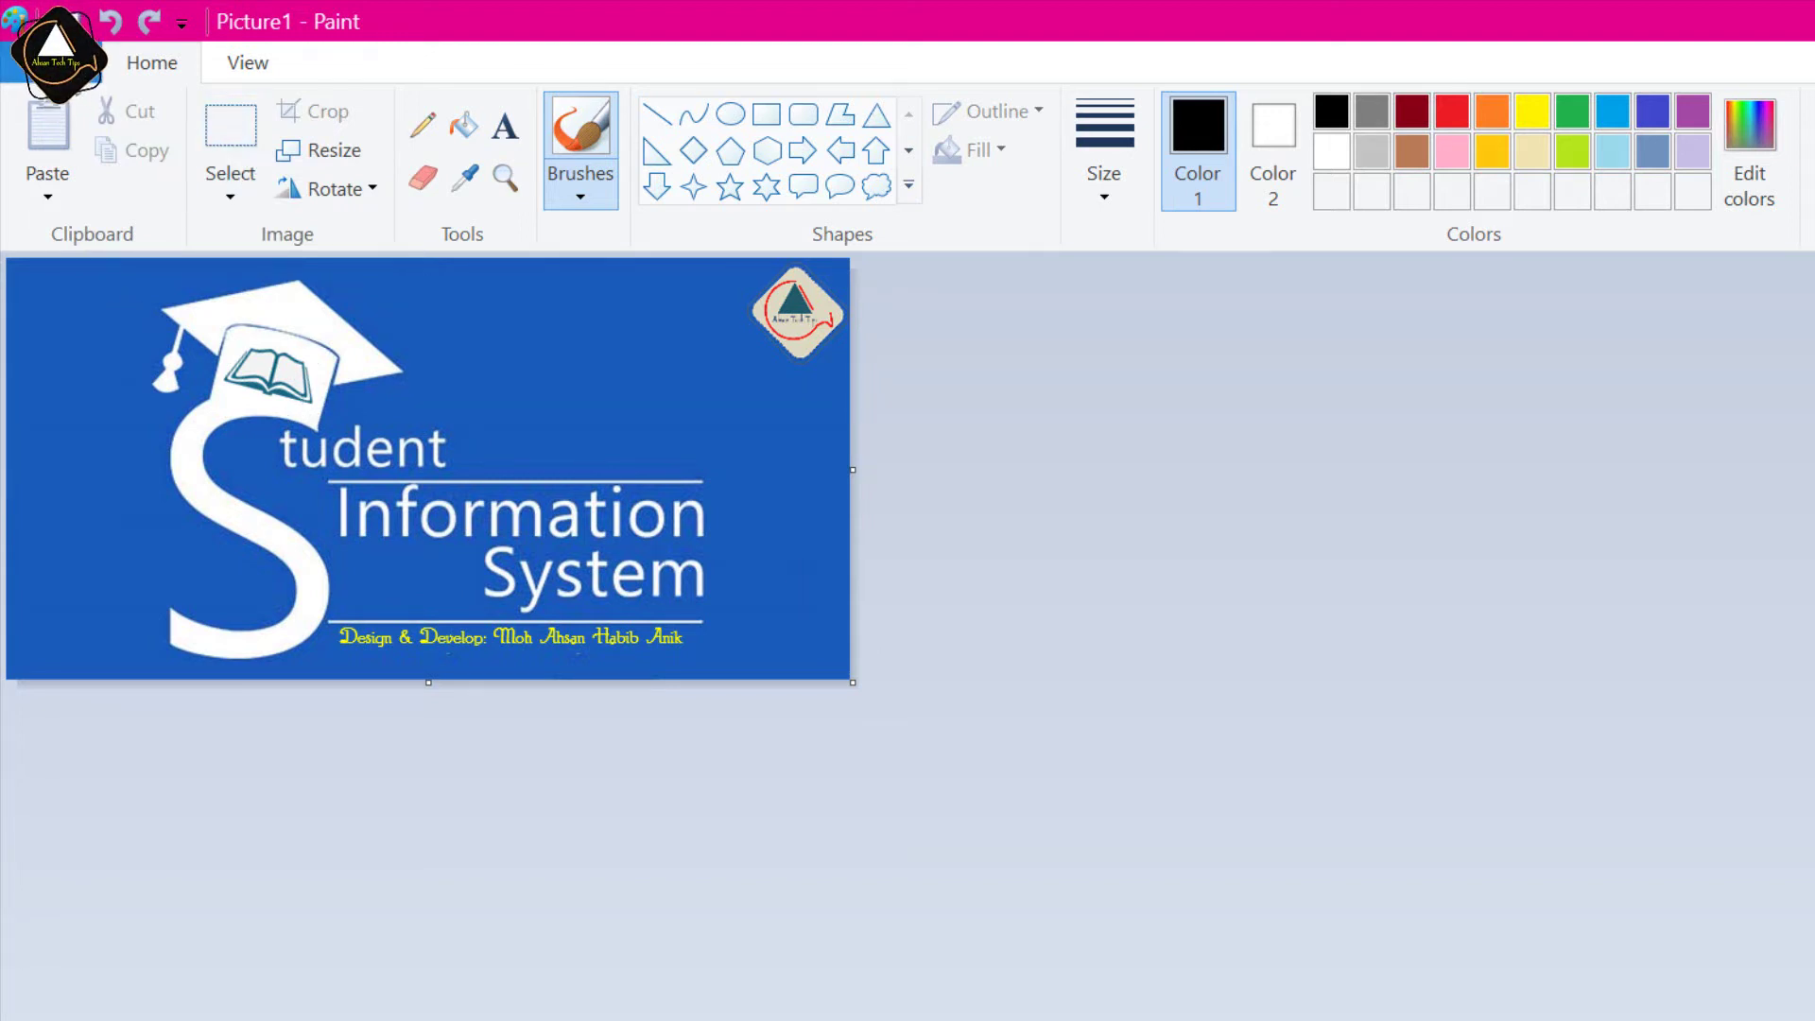
- Save the image to the Desktop as a 256 Color Bitmap named Picture1, accepting the format warnings, and close Paint
left_click(52, 62)
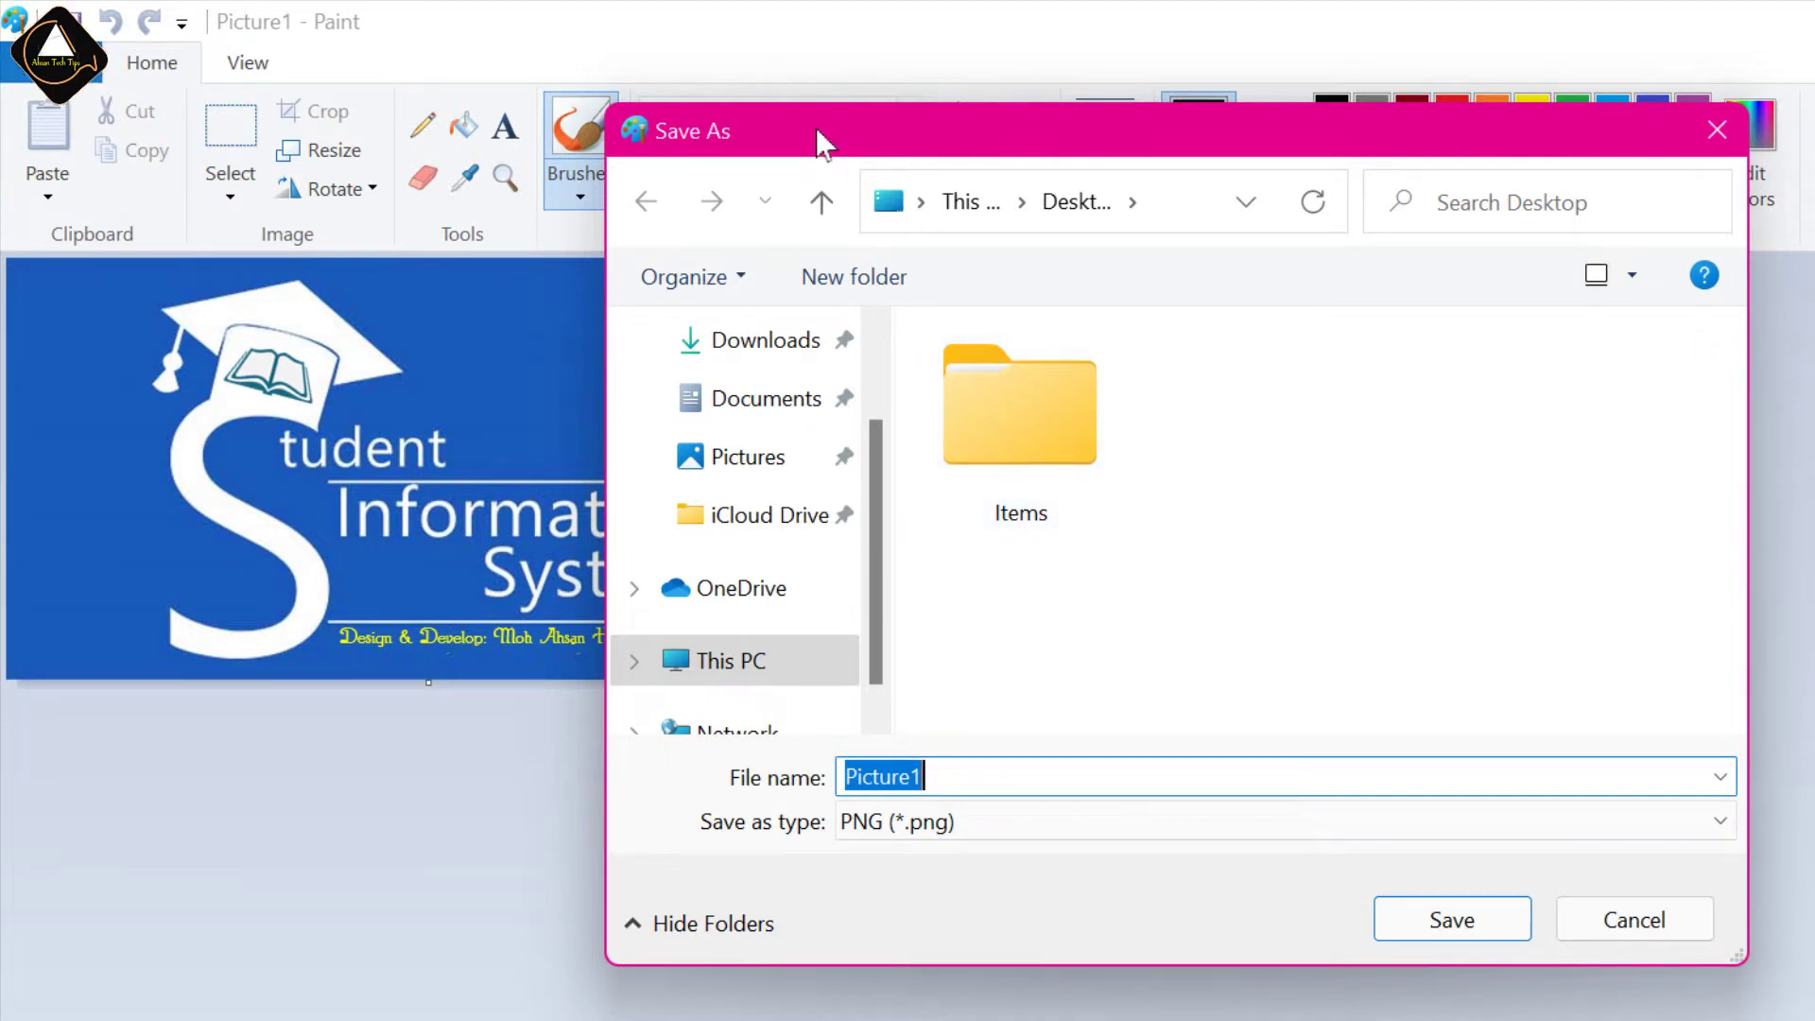
scroll(831, 506, "up", 2)
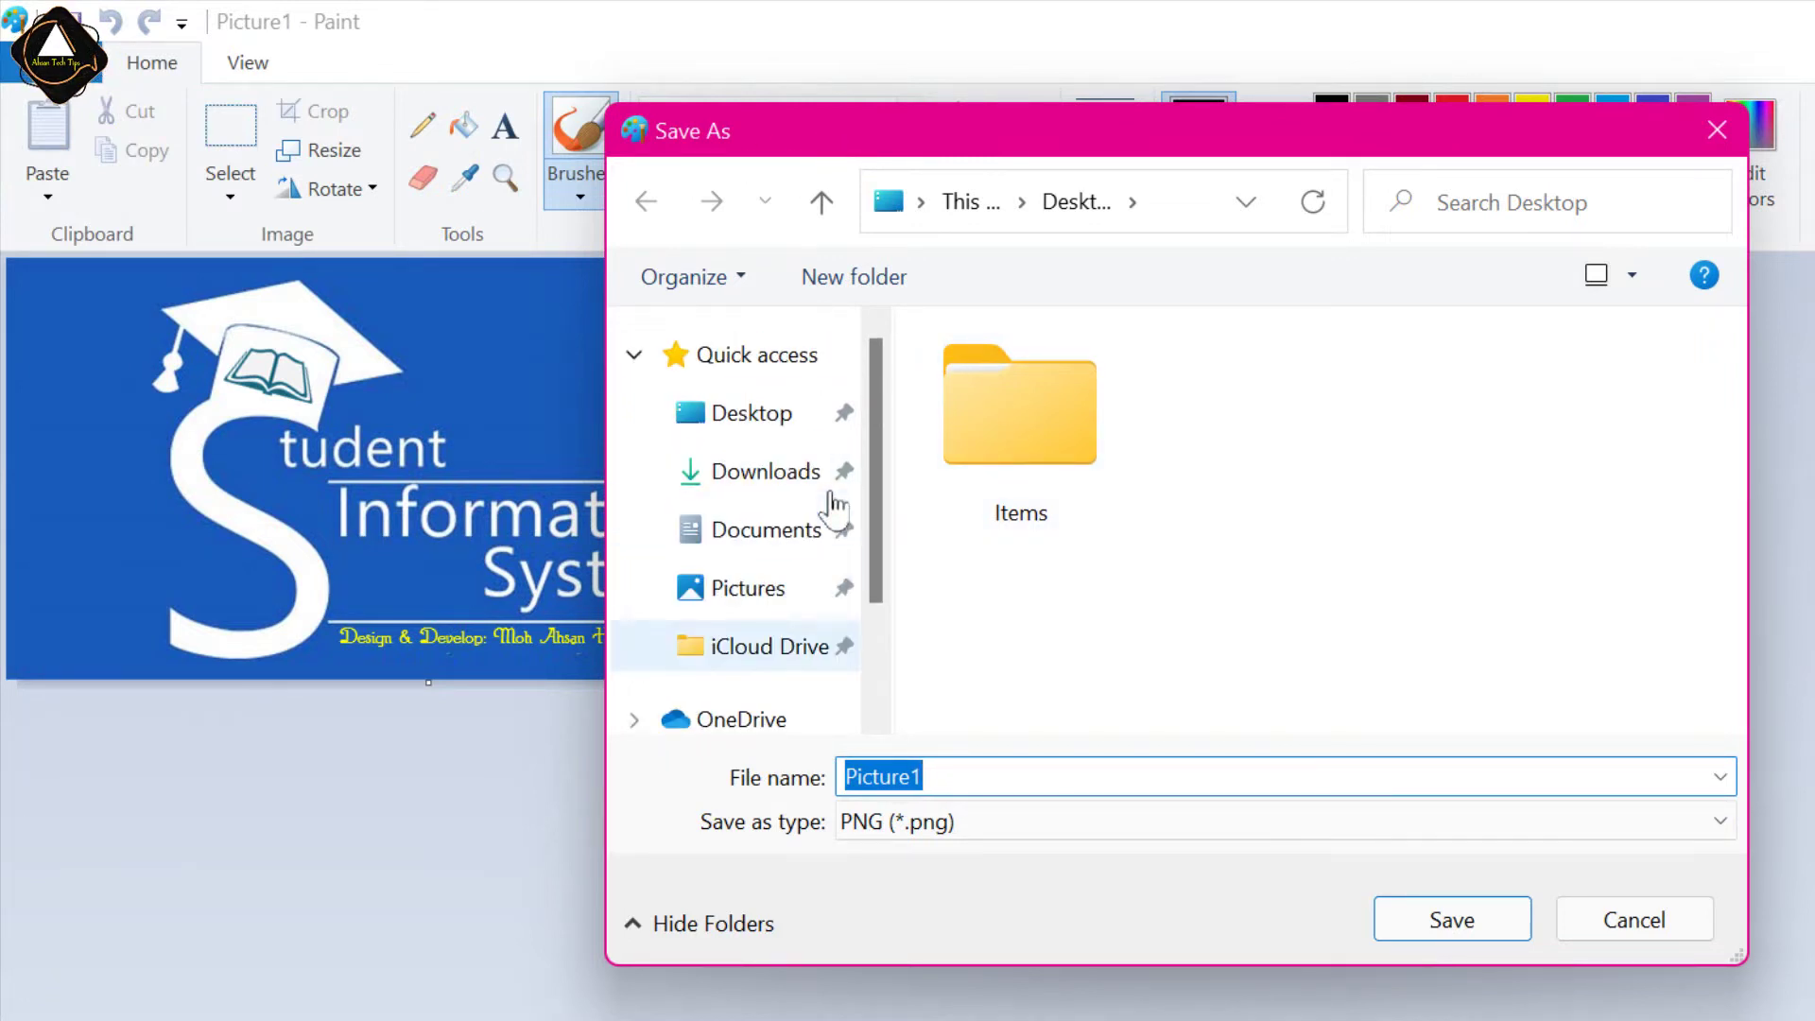
left_click(775, 422)
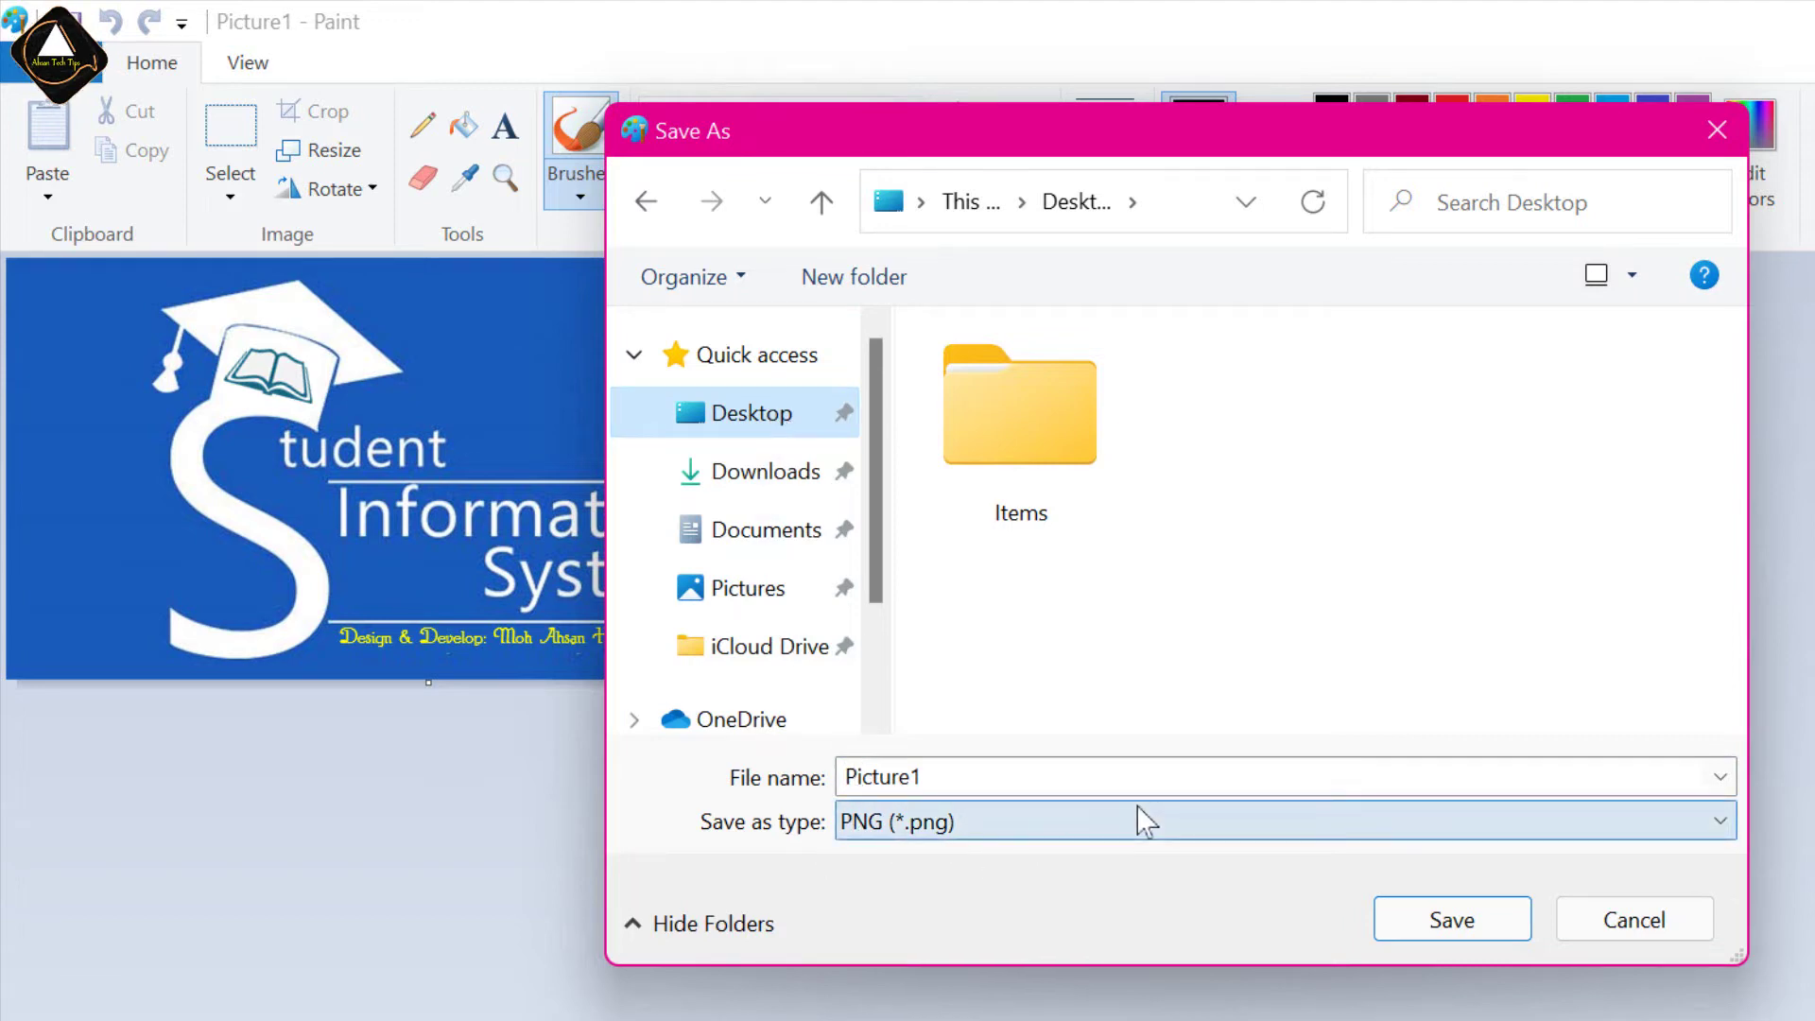
left_click(1687, 824)
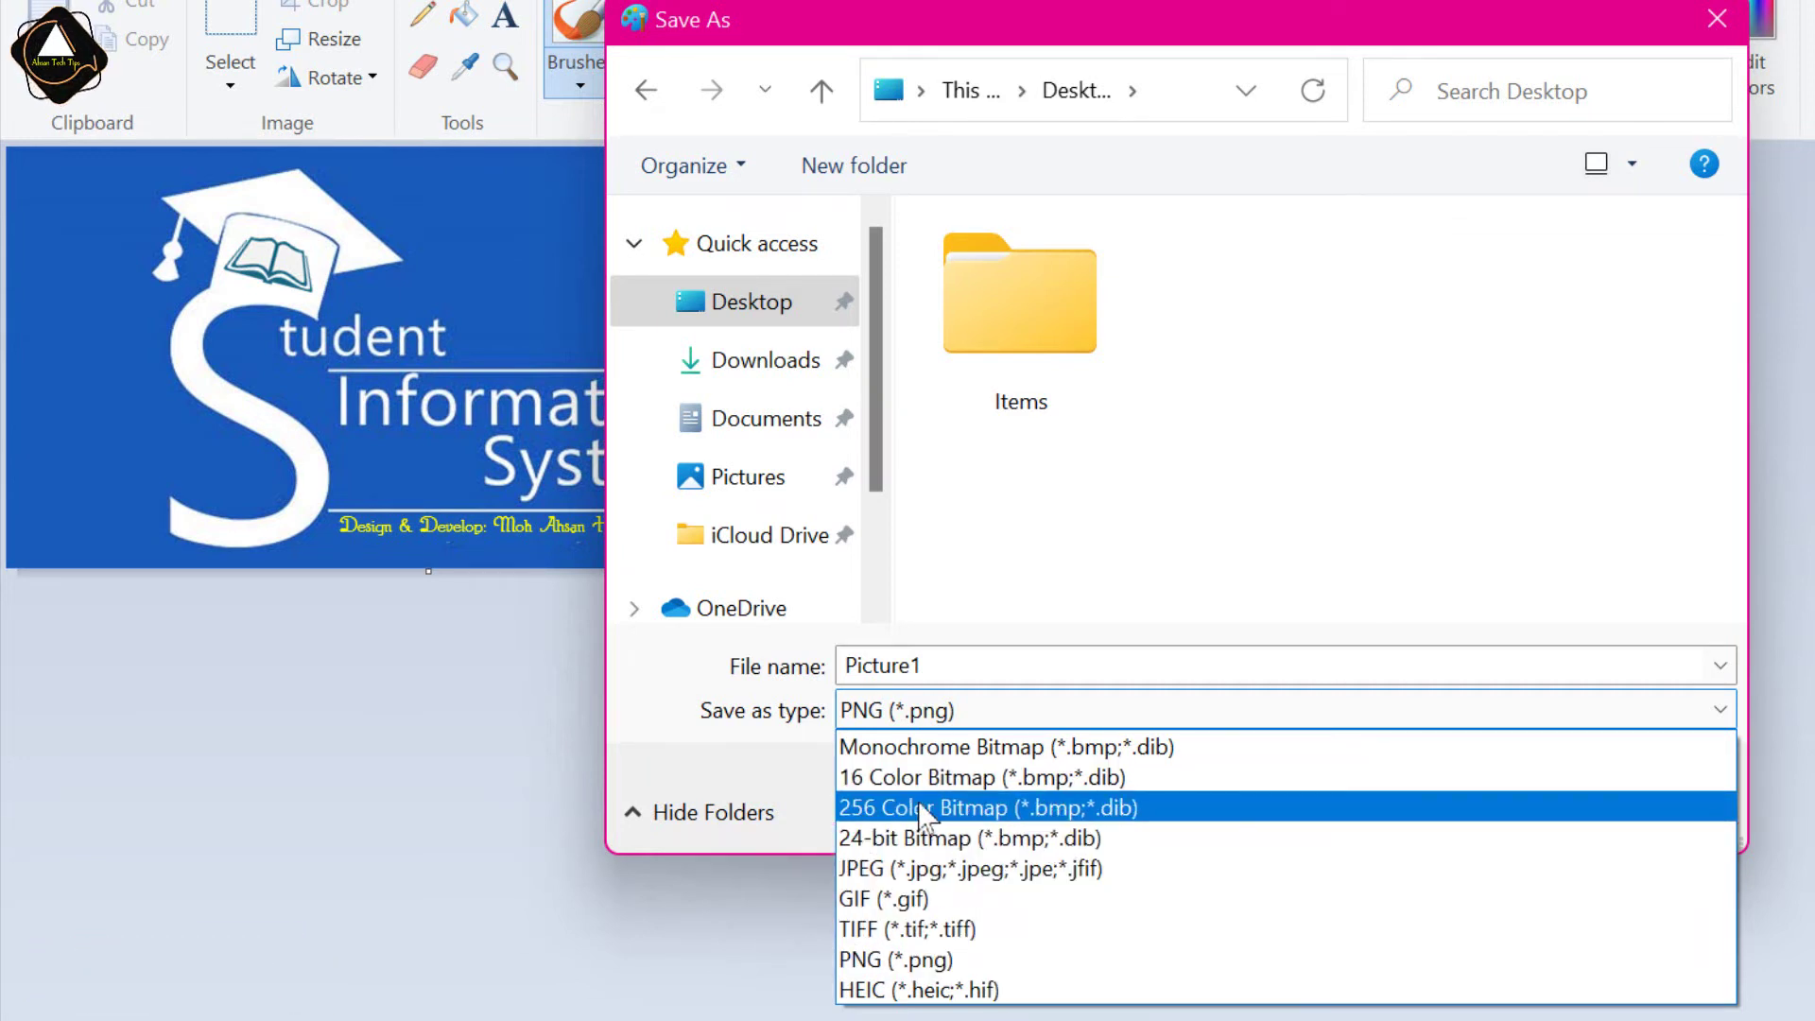
left_click(1079, 804)
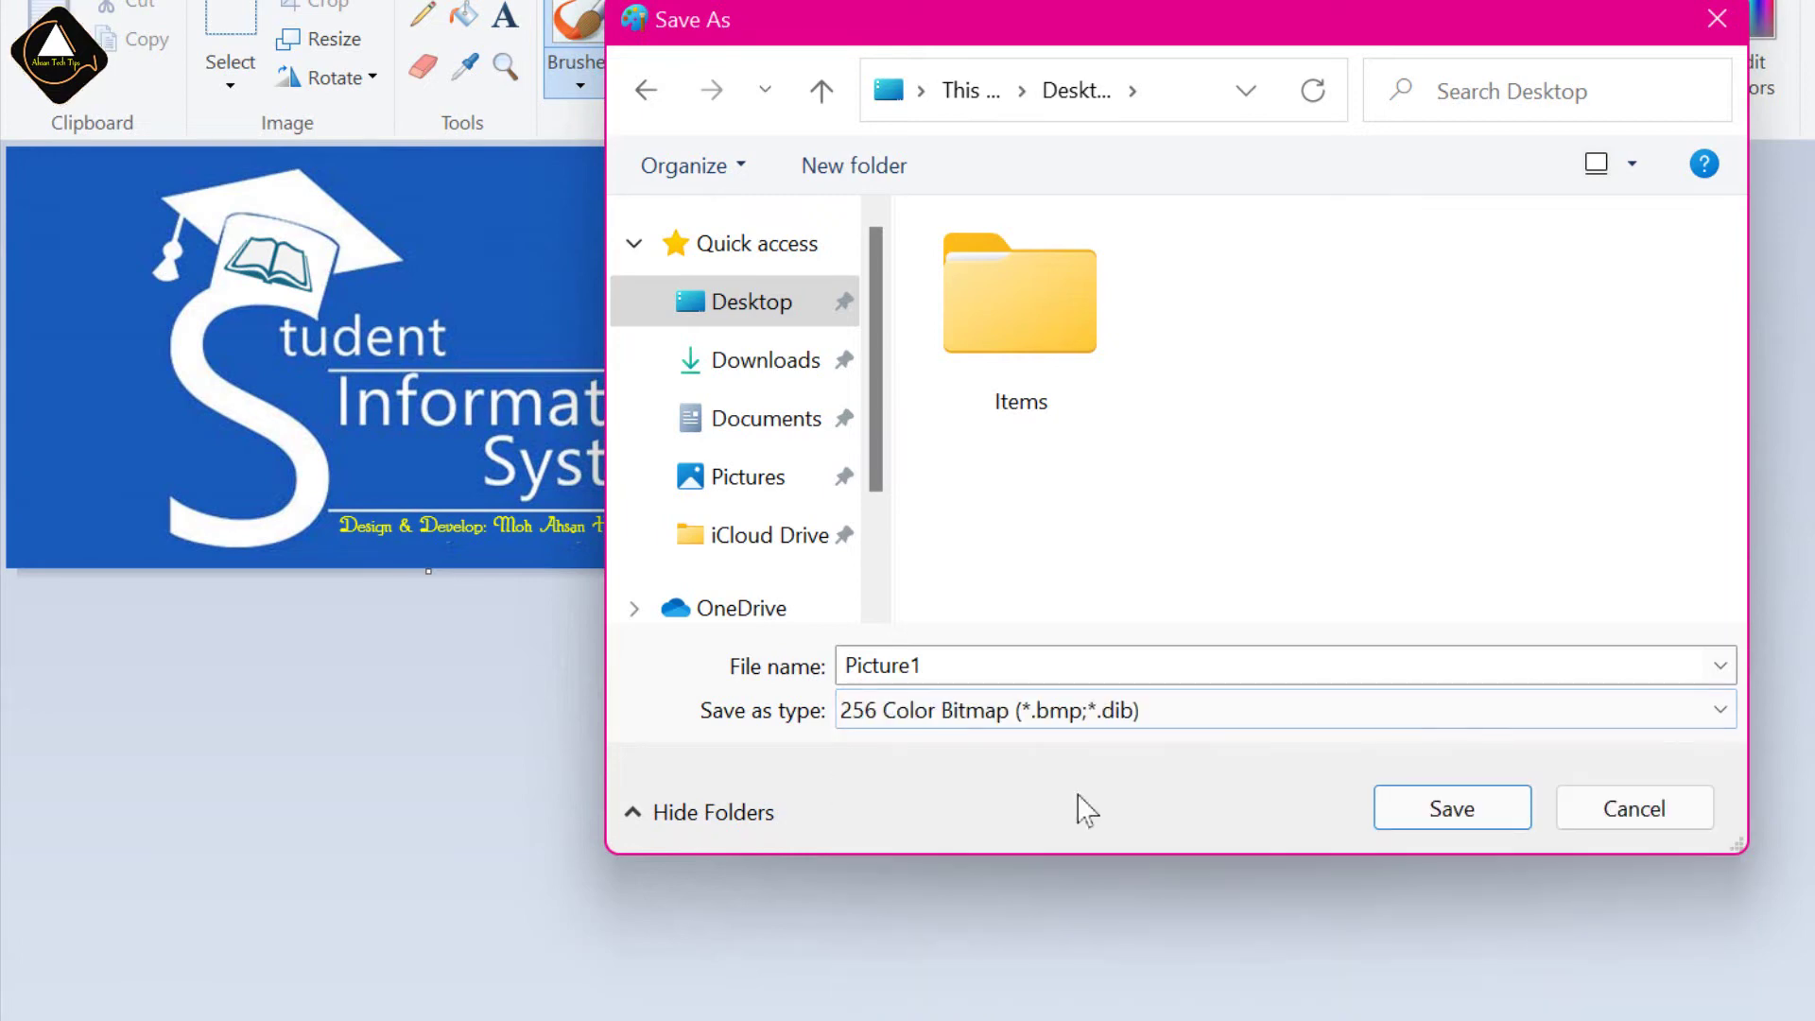
left_click(1444, 806)
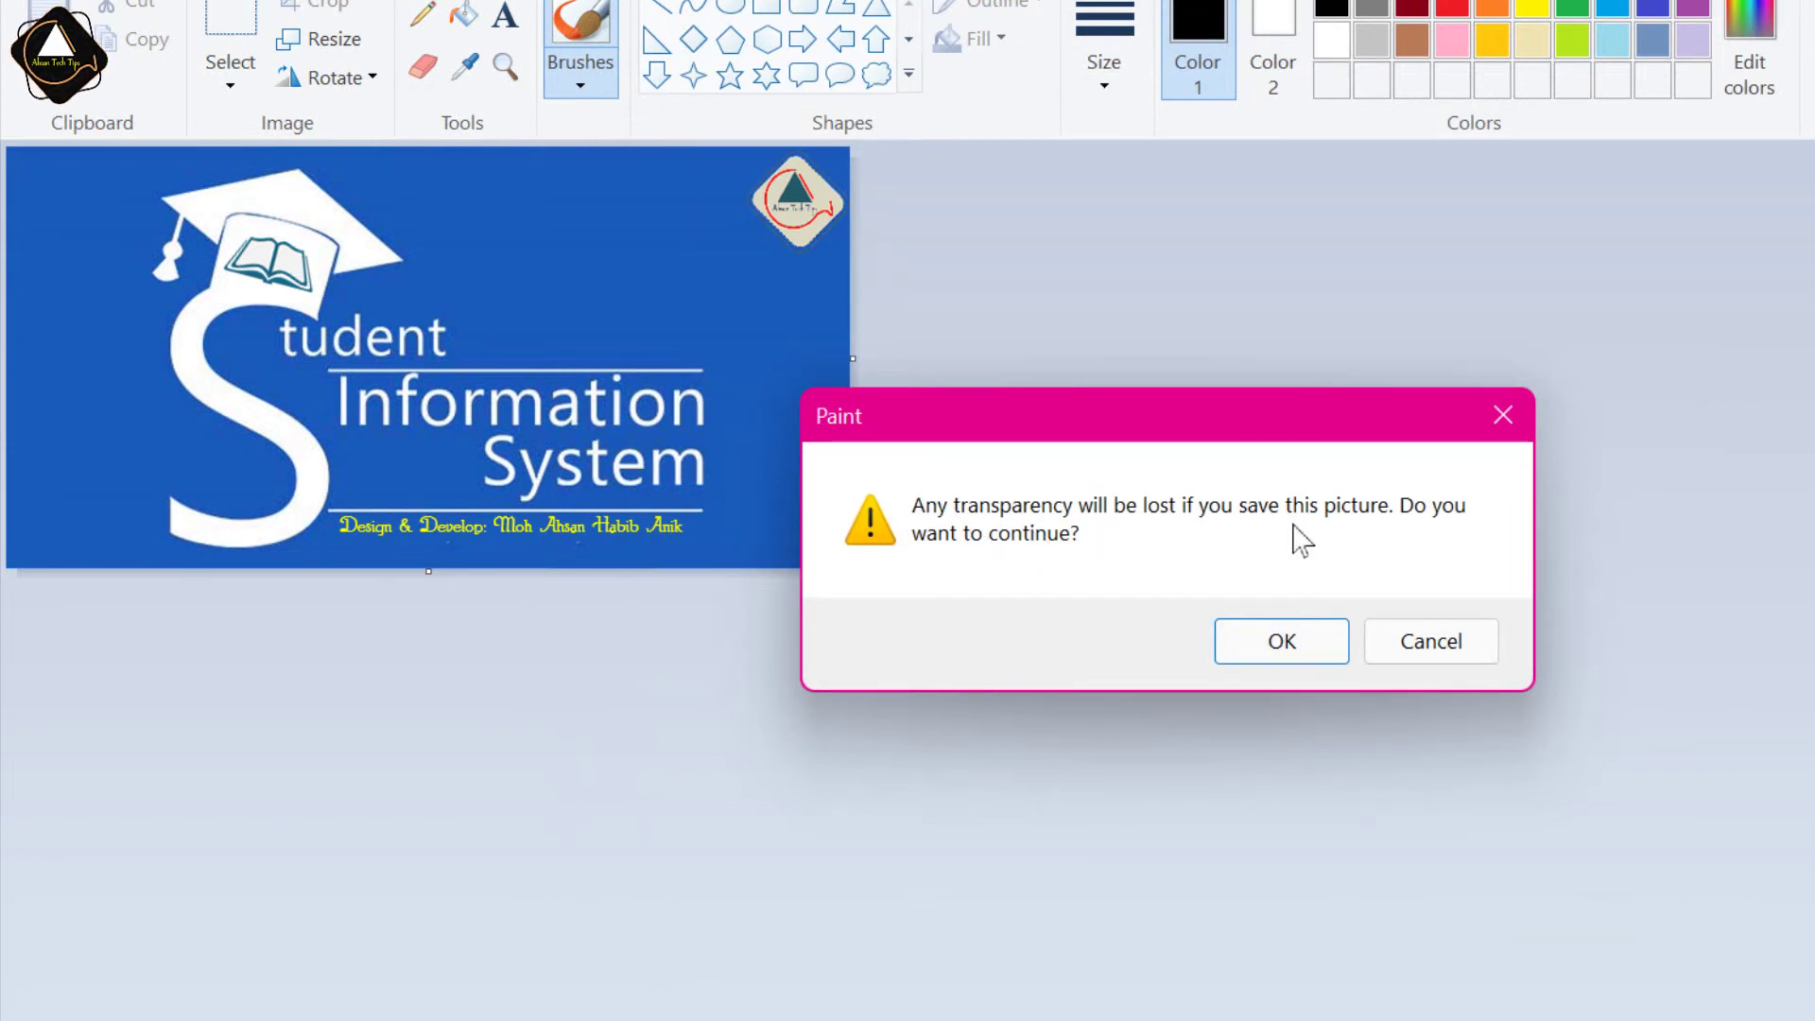
left_click(1284, 643)
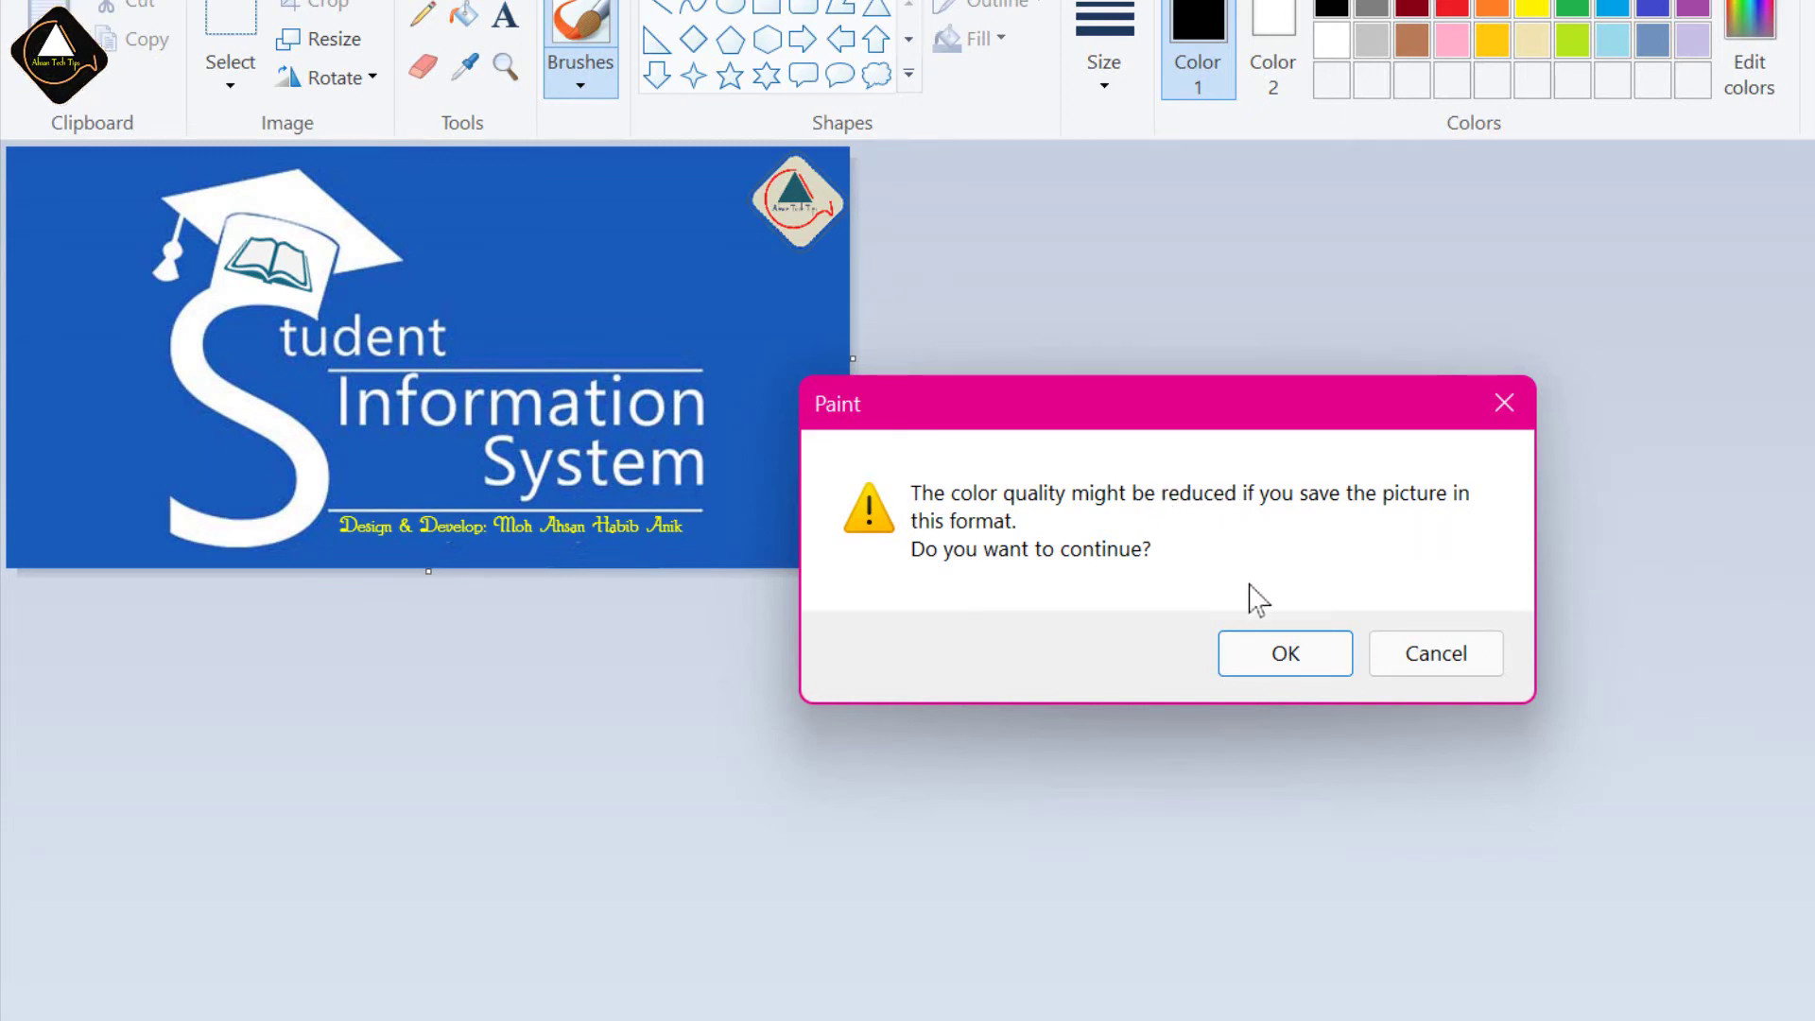
left_click(1288, 651)
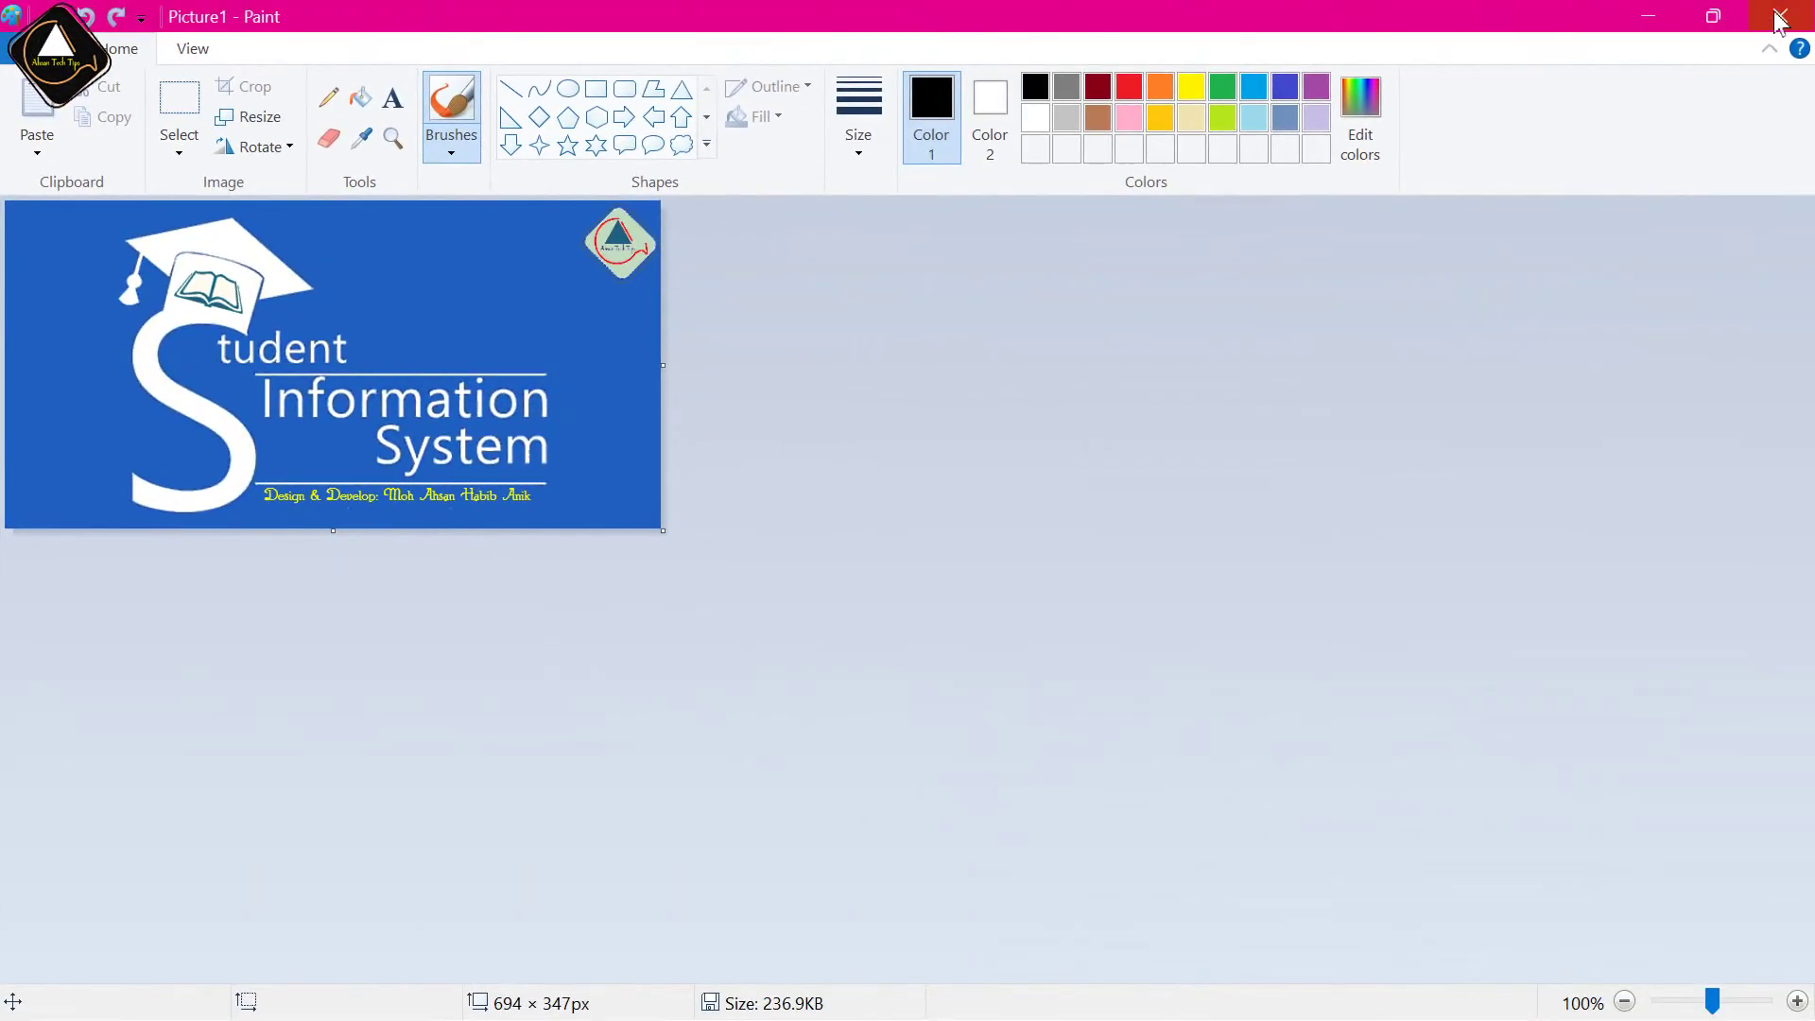
left_click(1778, 19)
- Move the Picture1 bitmap's icon lower on the desktop and examine its file type in the file properties
left_click(68, 198)
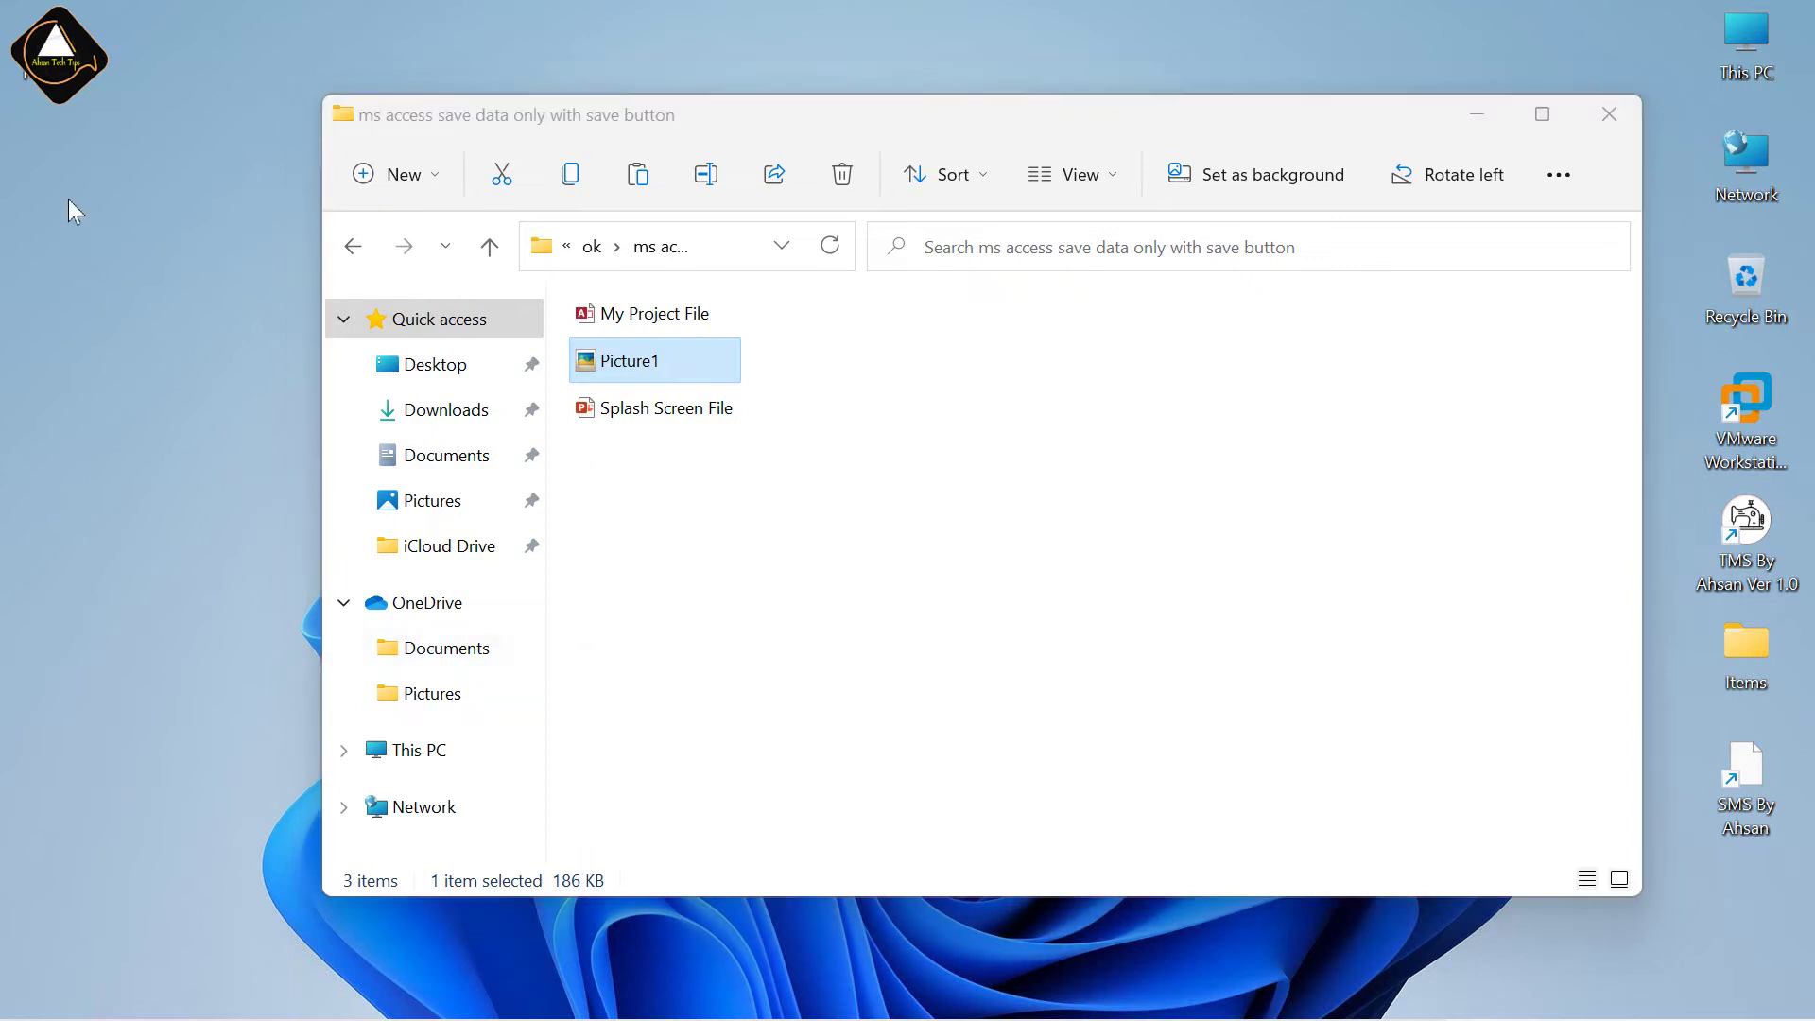
left_click_drag(57, 61, 59, 312)
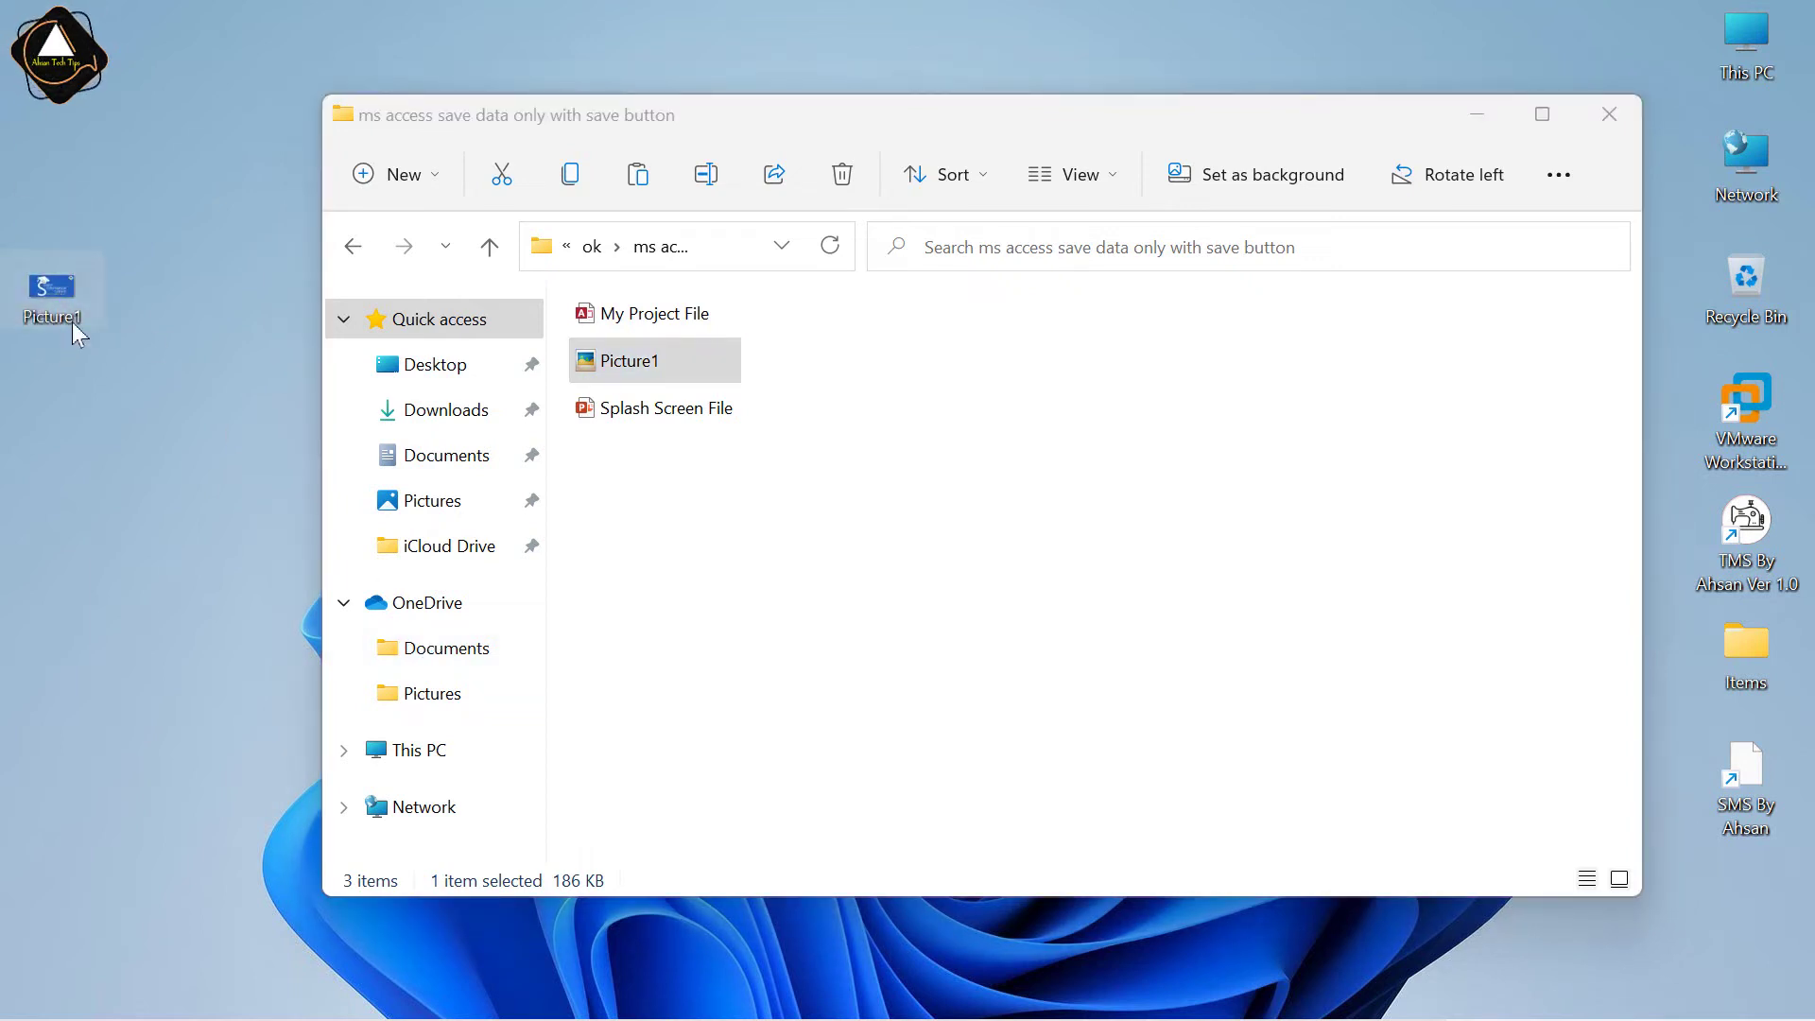
mouse_move(73, 319)
key("alt+Return")
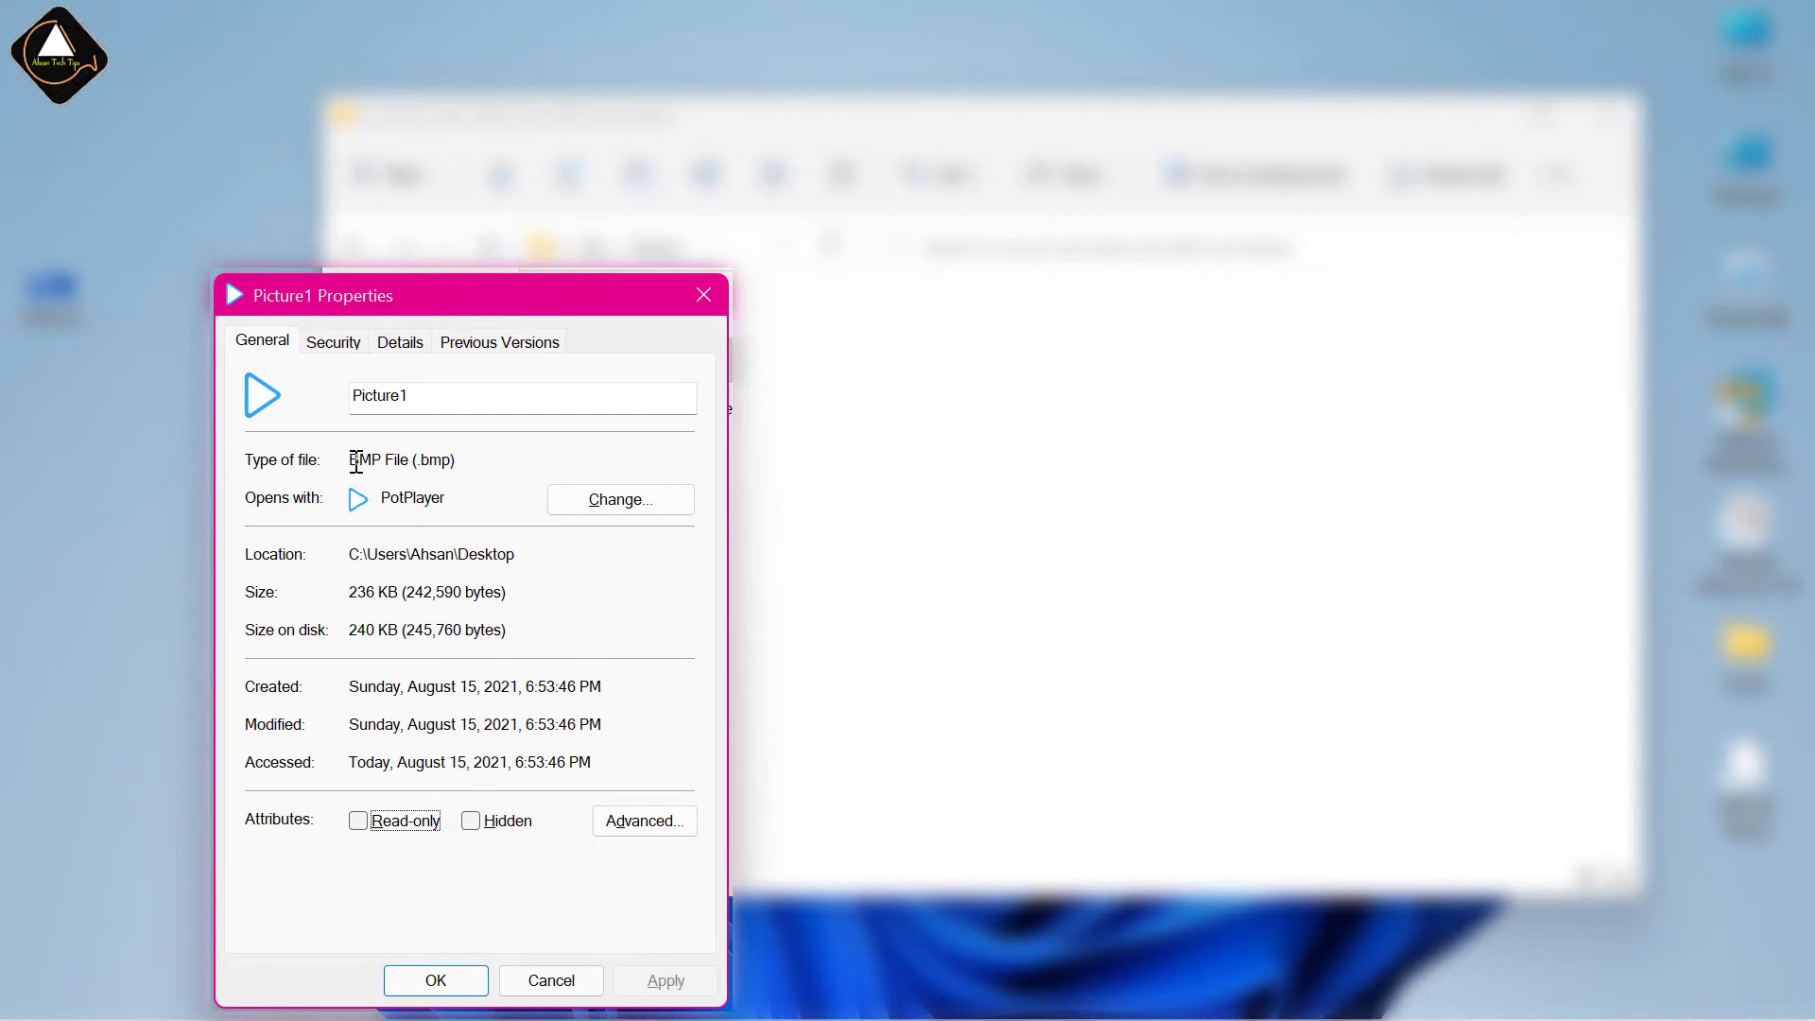
left_click_drag(352, 460, 520, 461)
left_click(402, 461)
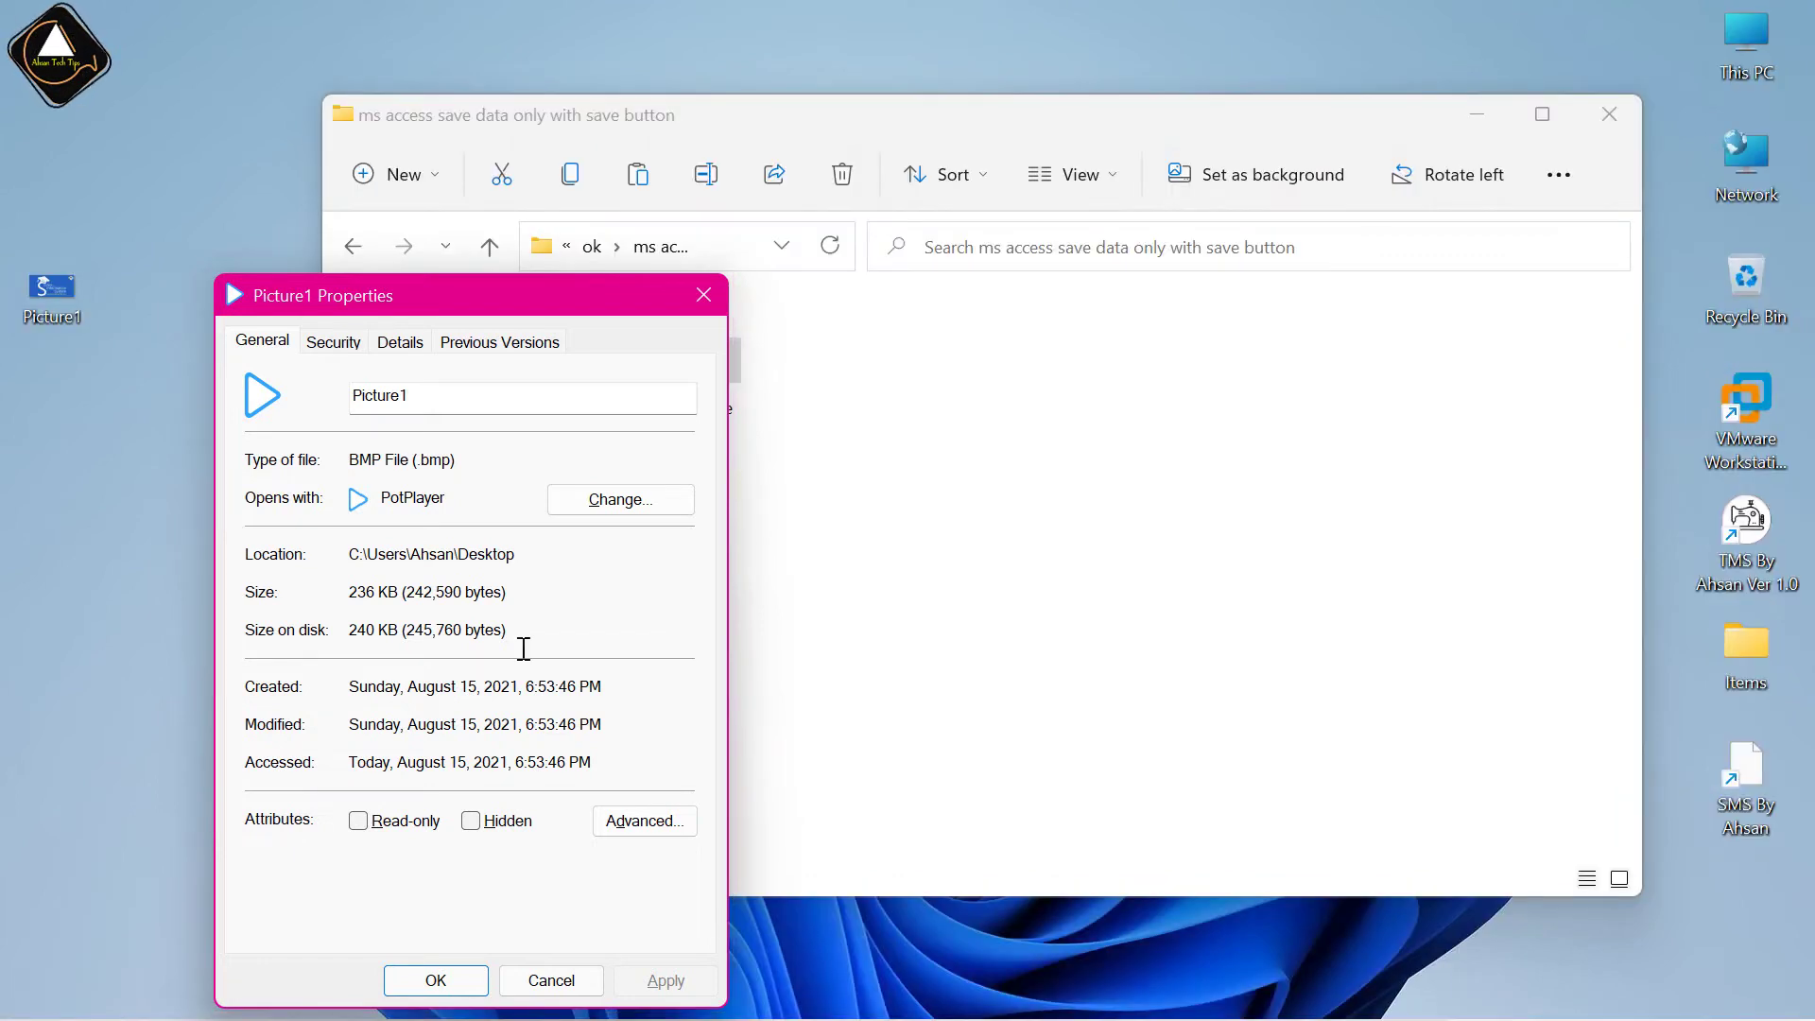
left_click(552, 981)
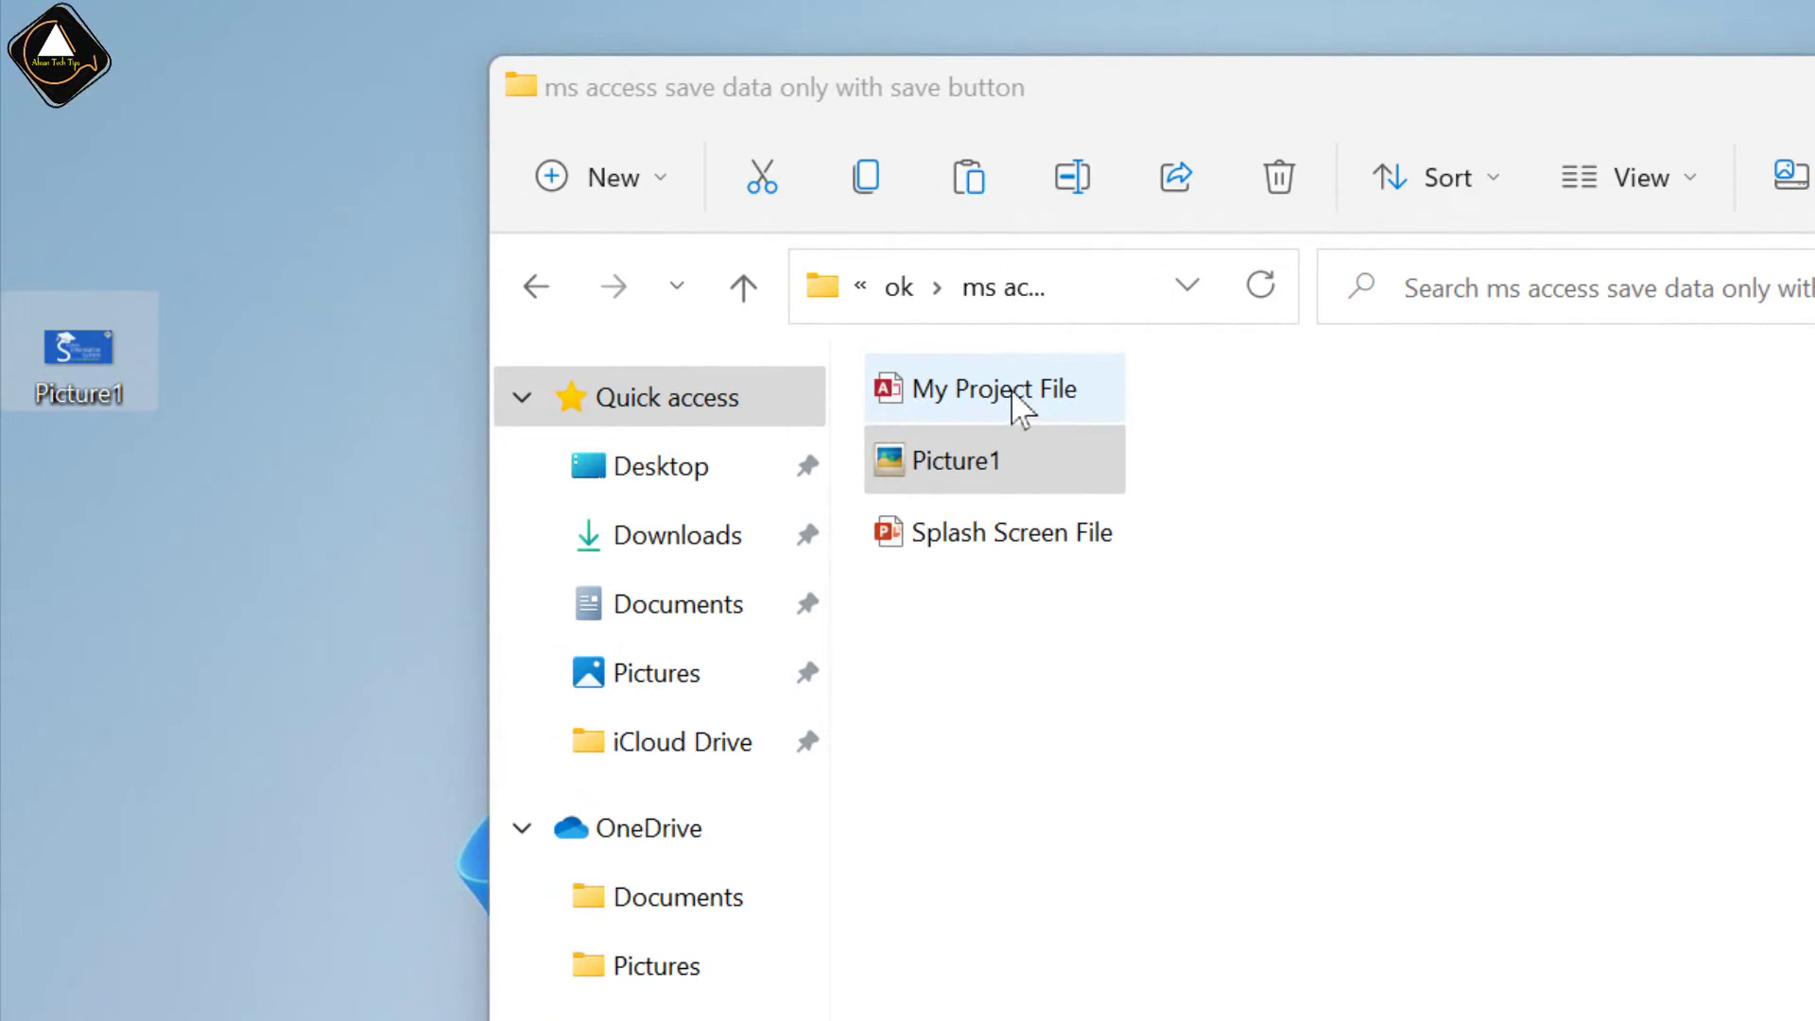
- Rename the desktop bitmap with the database's copied name, My Project File, and move it into the database's folder
left_click(1021, 409)
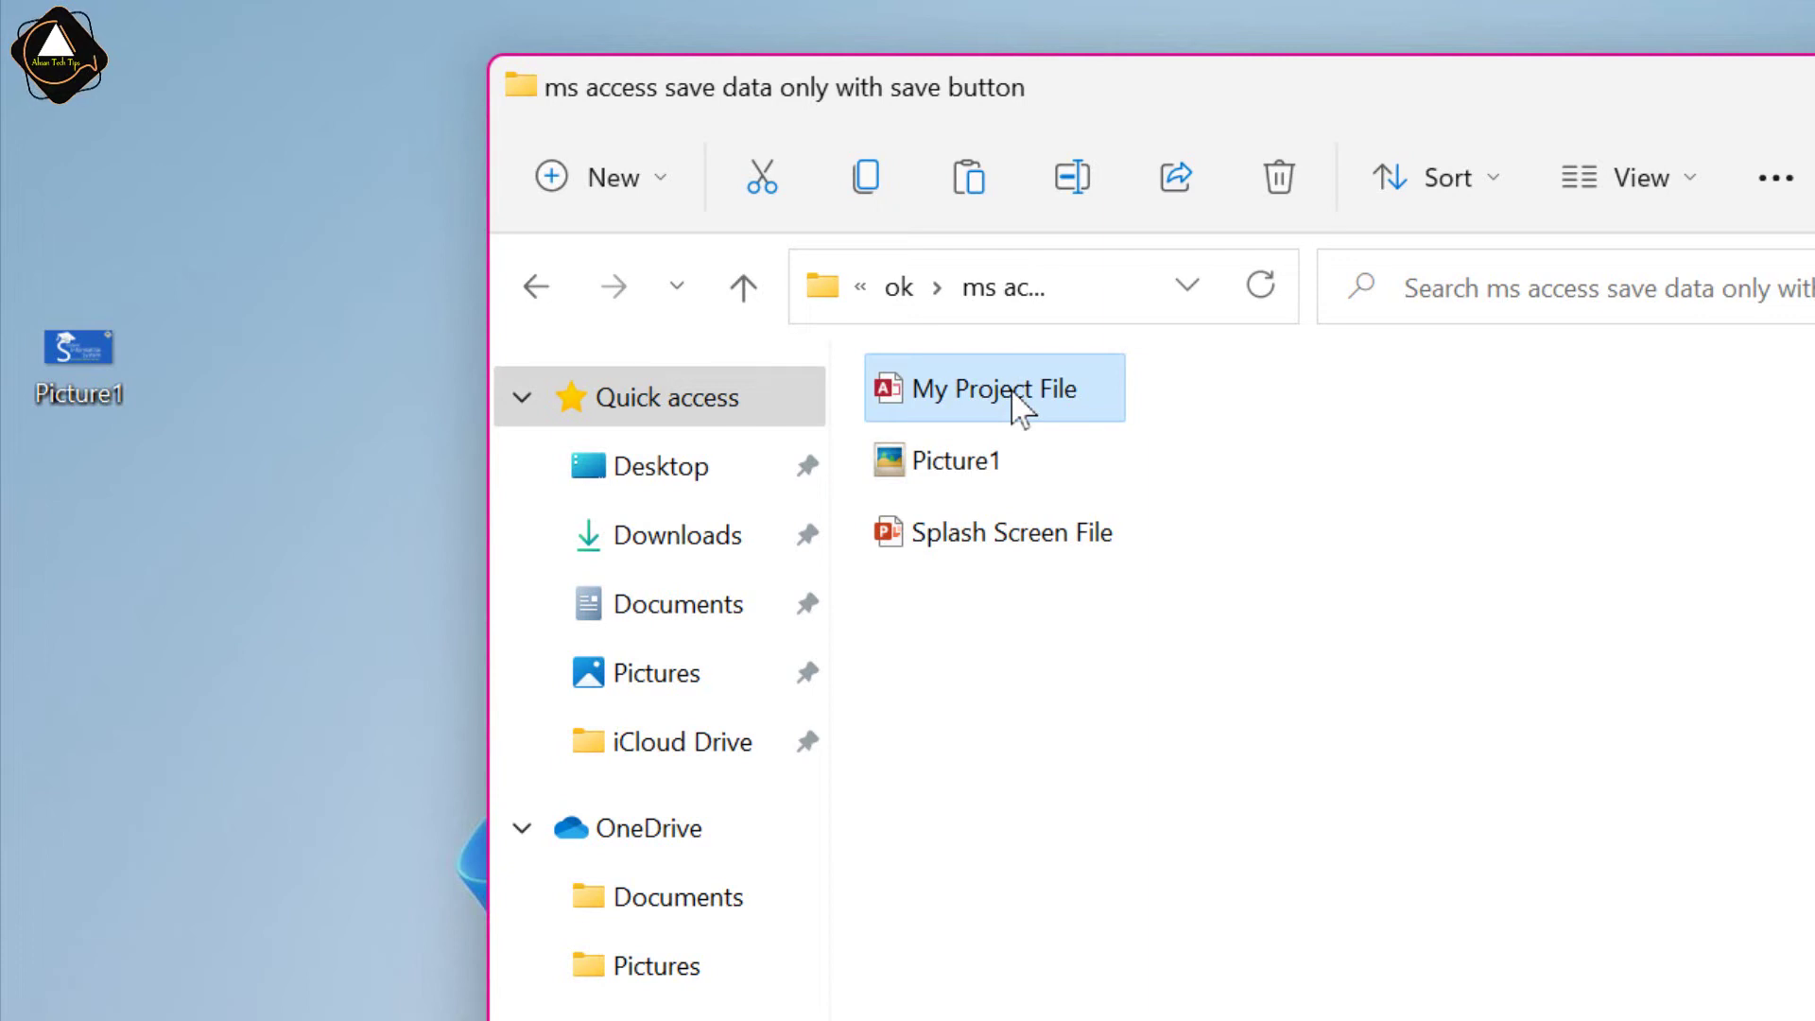
key("F2")
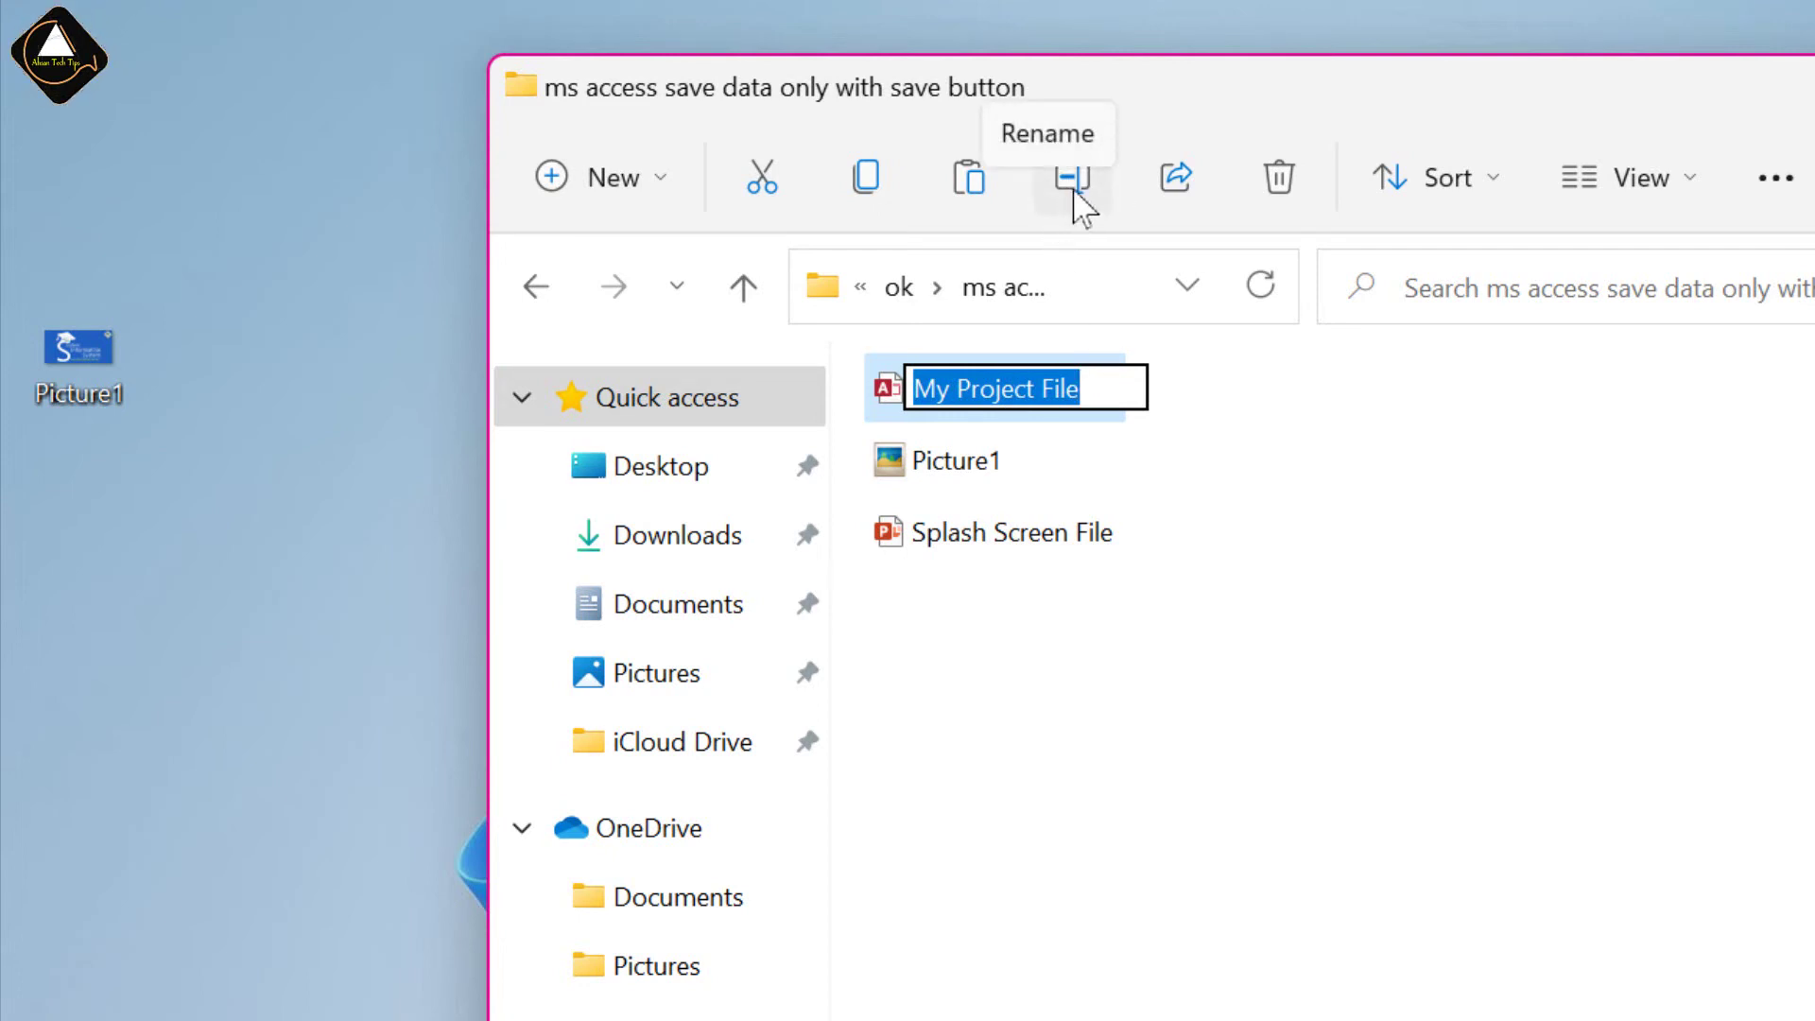
right_click(1062, 390)
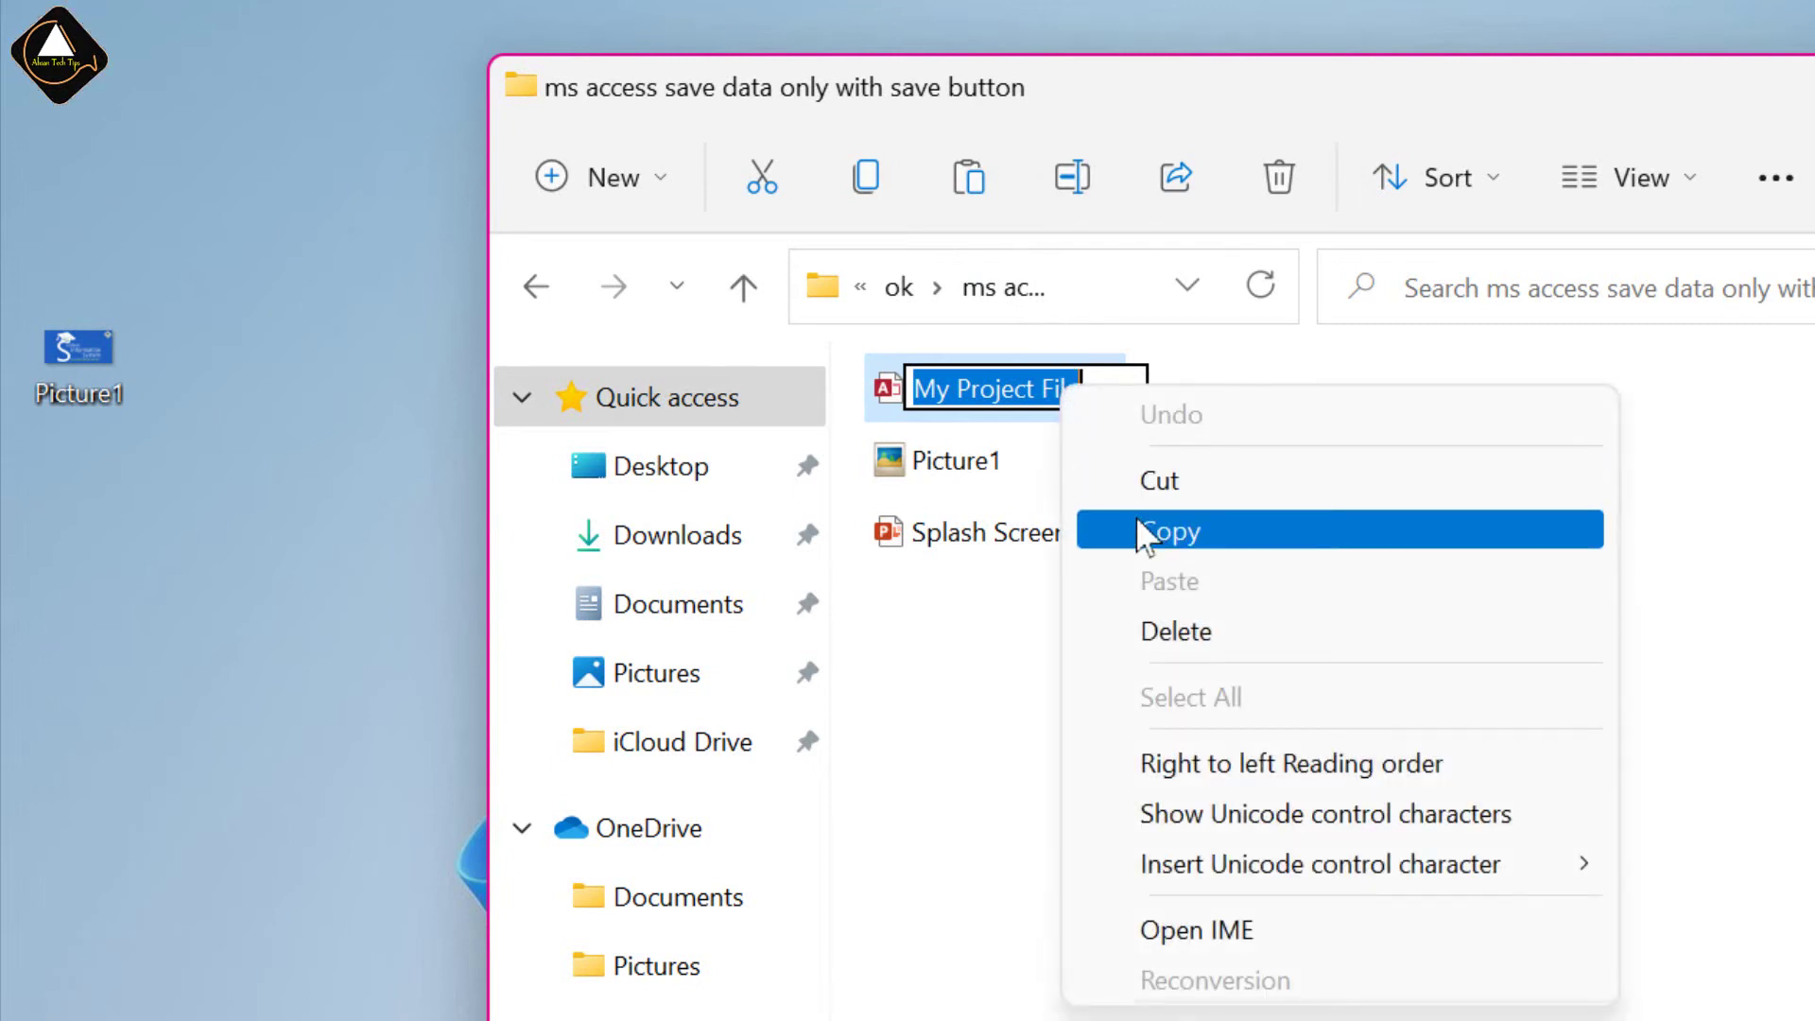
left_click(1144, 533)
left_click(1135, 579)
left_click(66, 327)
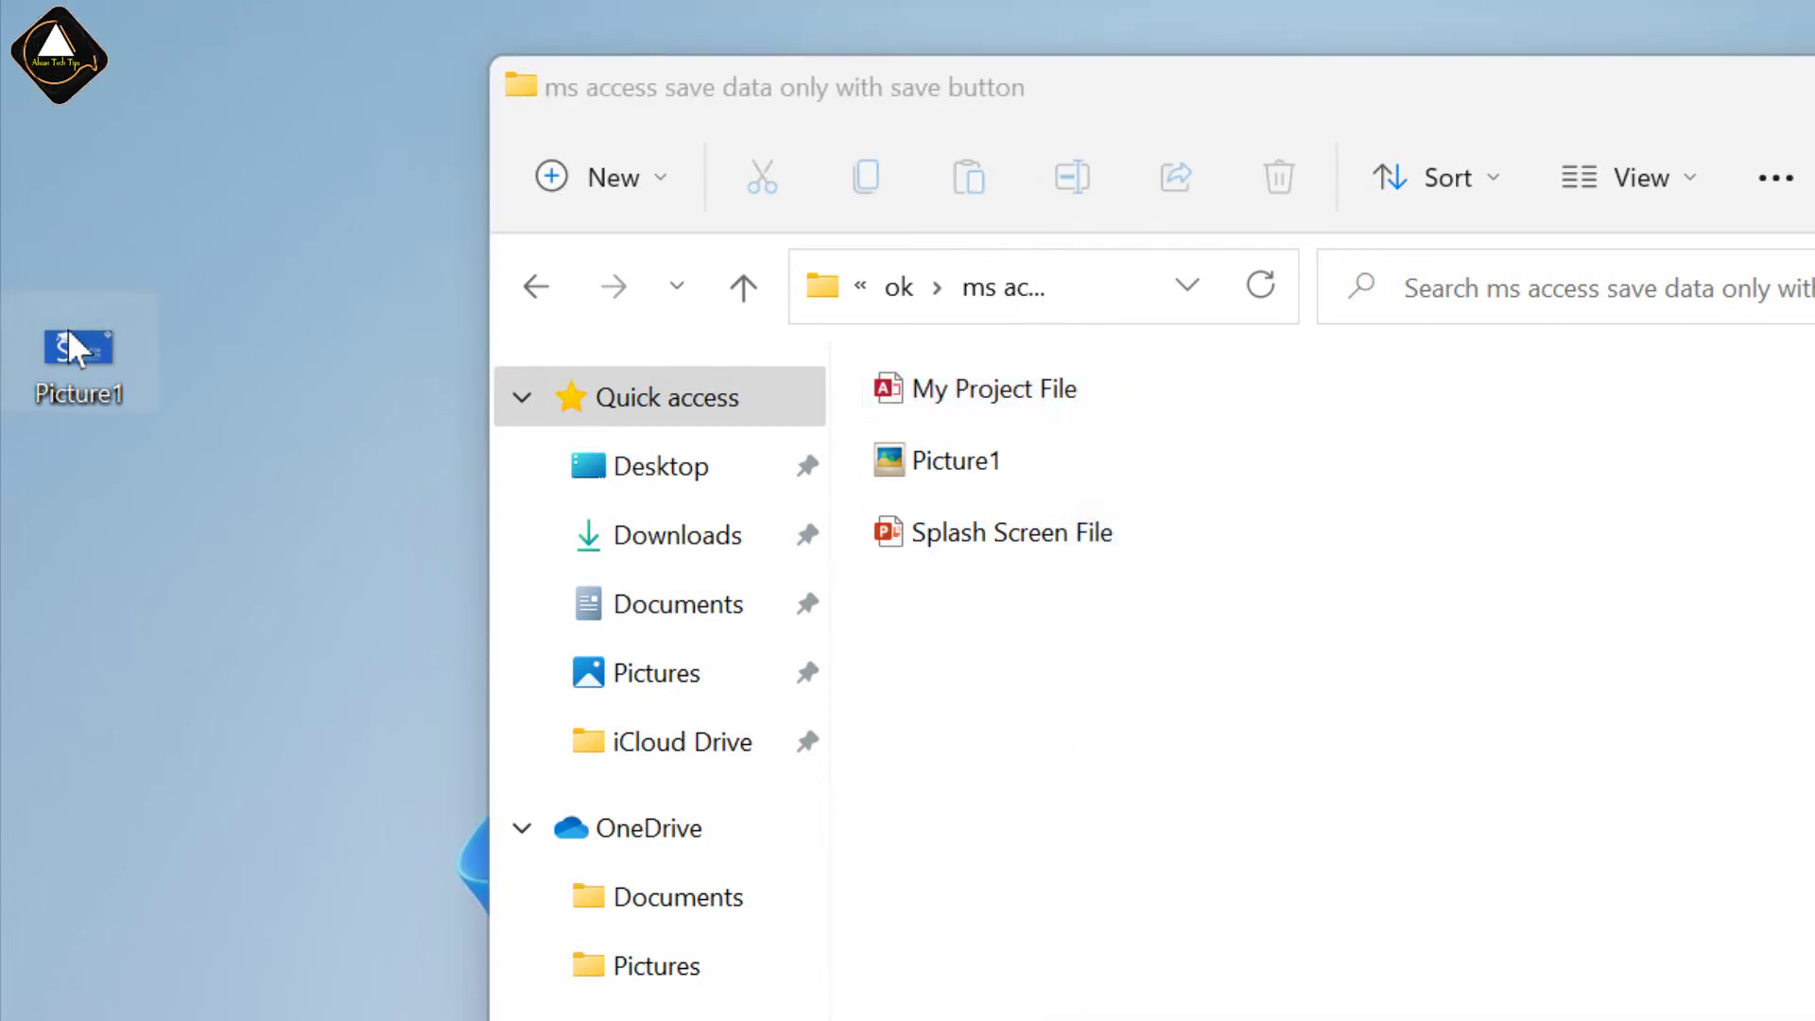
key("F2")
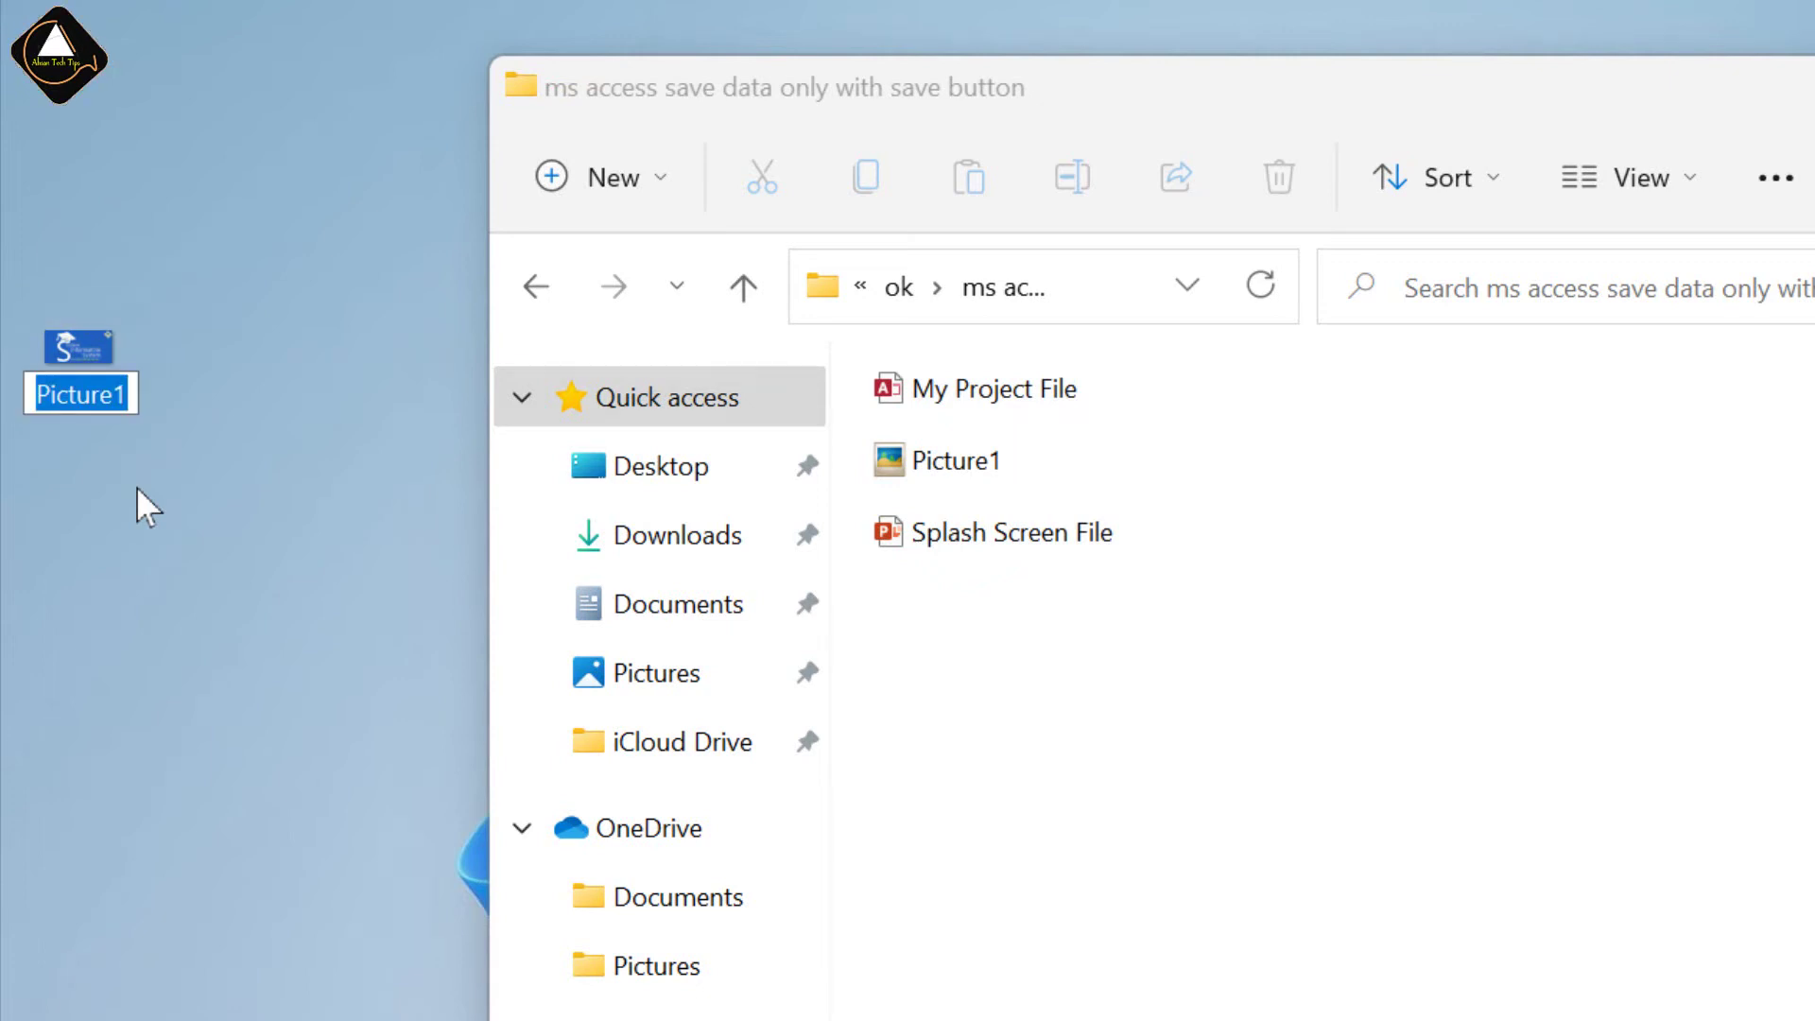
key("ctrl+v")
key("Return")
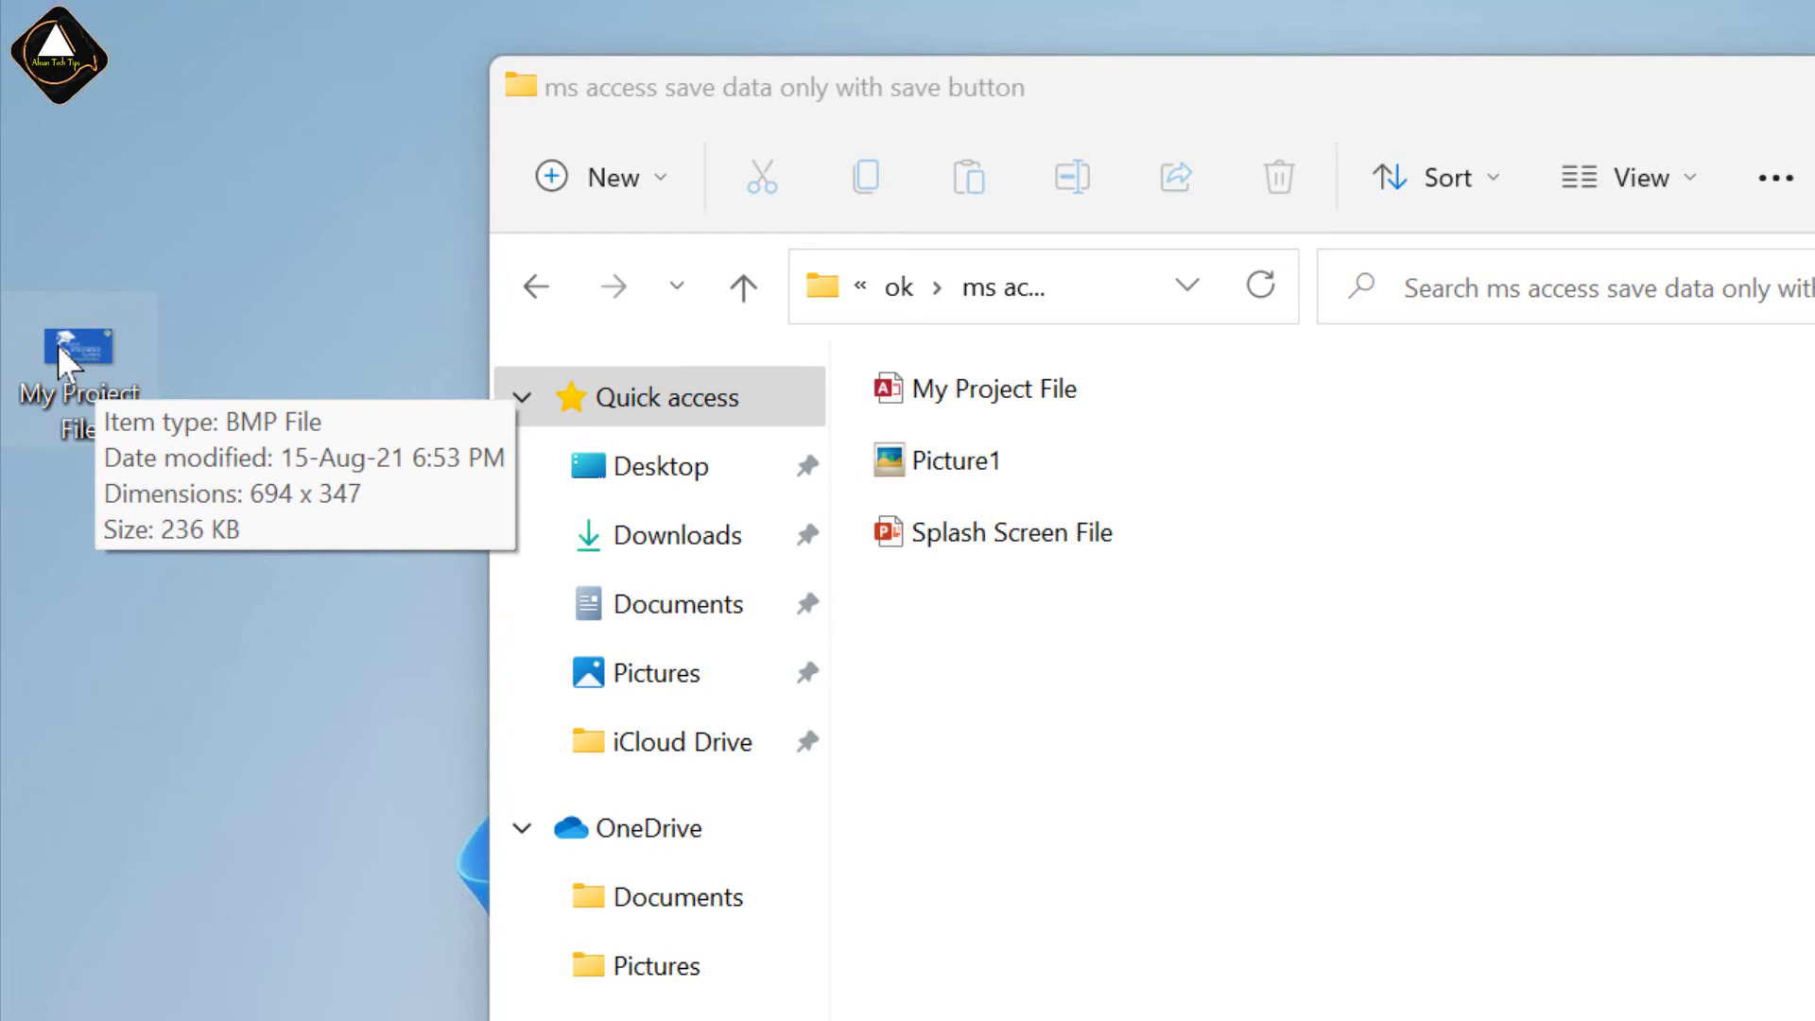
left_click_drag(57, 343, 1143, 693)
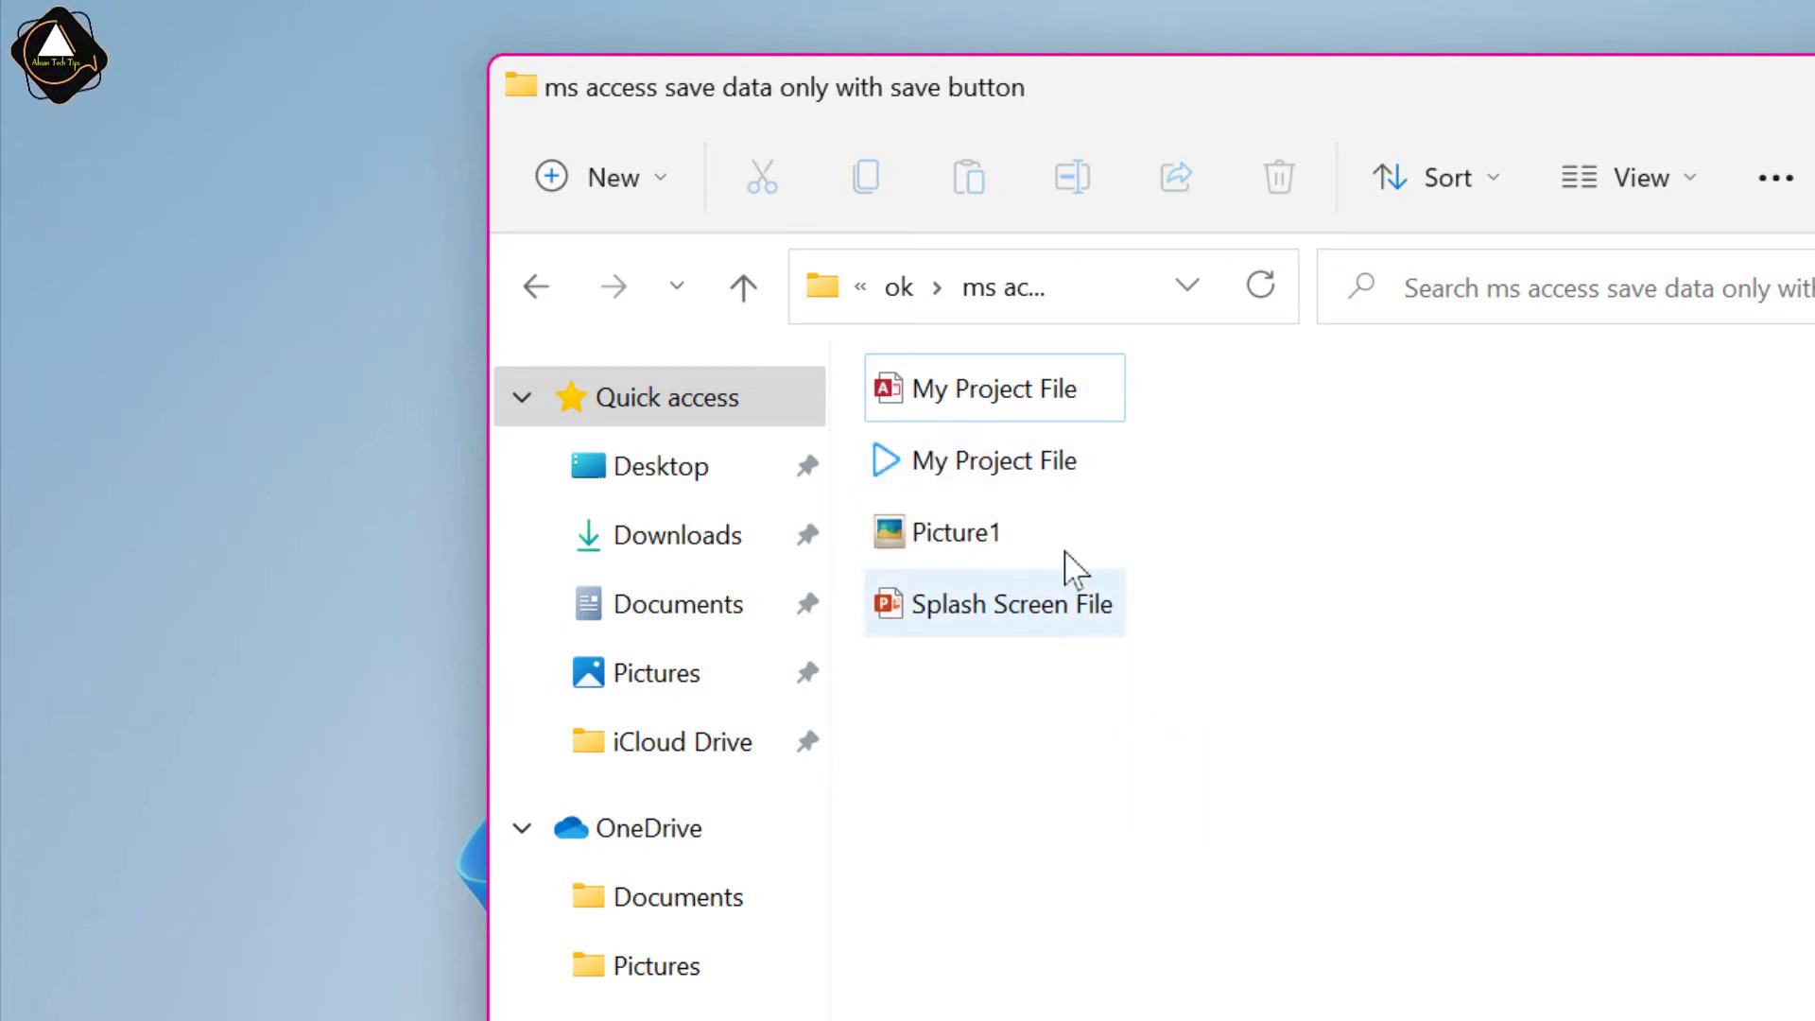
- Check the My Project File bitmap beside the database, open the database to test its startup splash screen, and close Access
left_click(1020, 416)
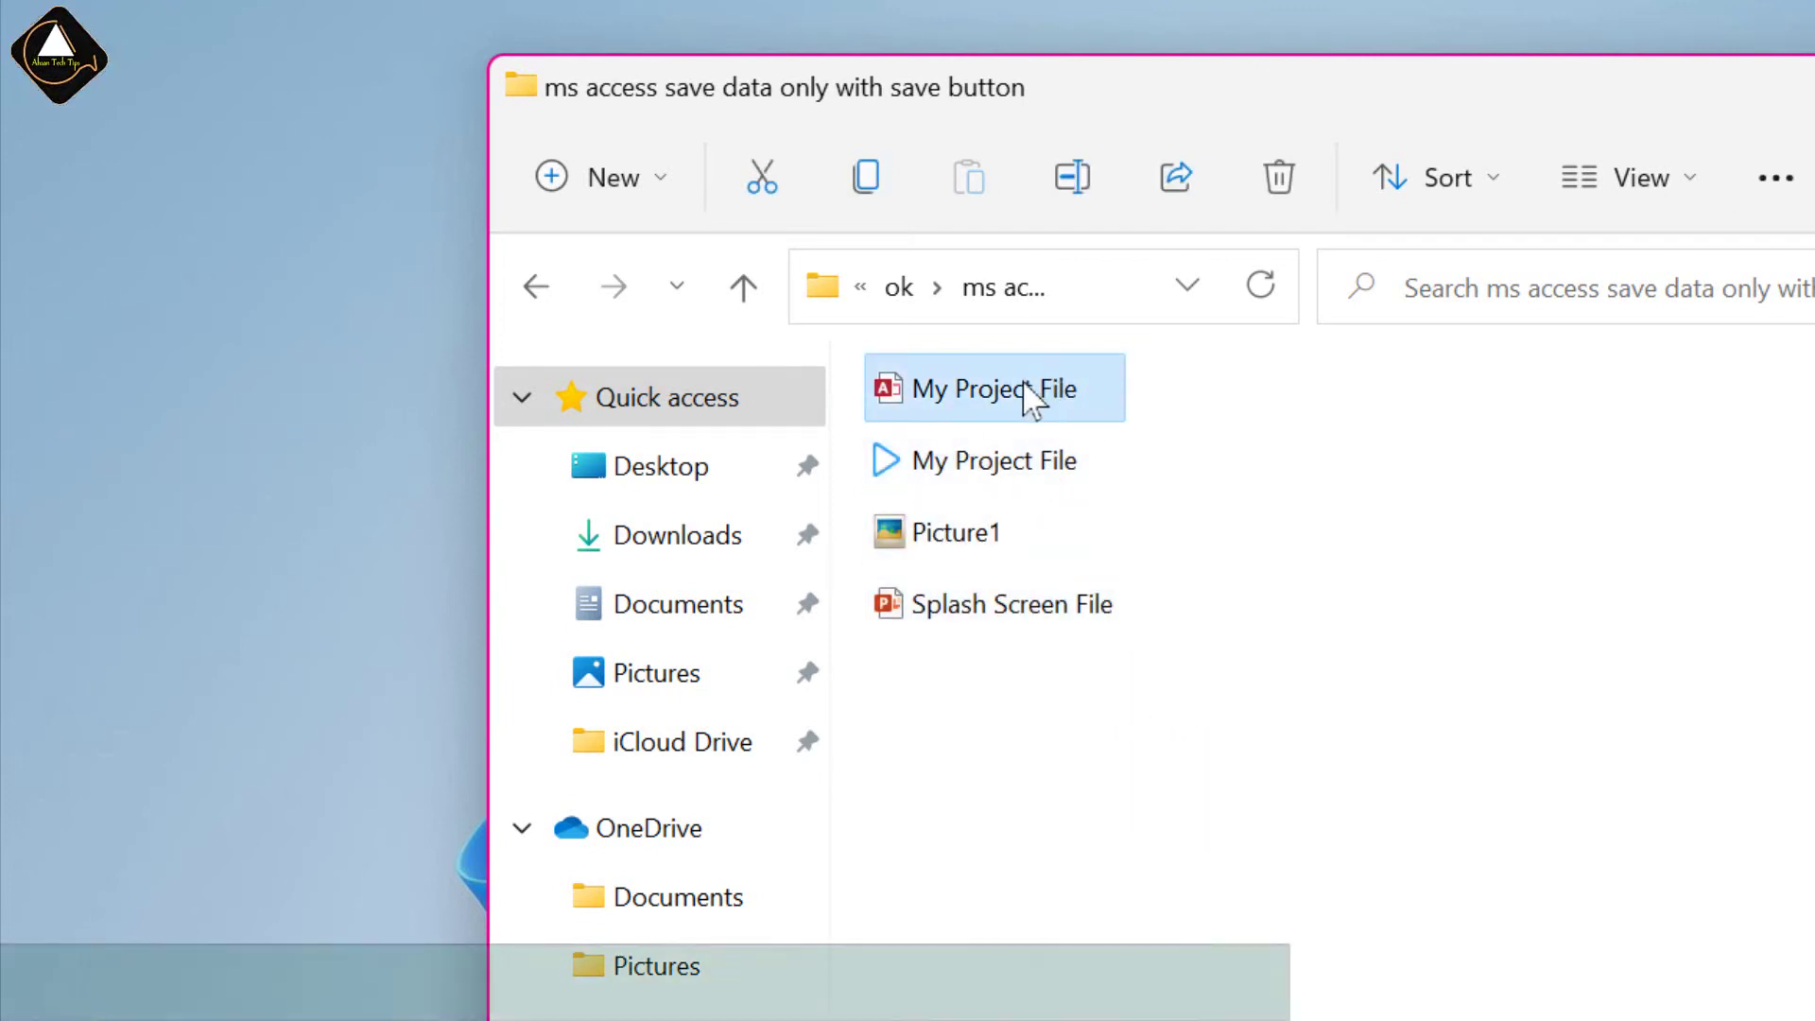
left_click(1017, 479)
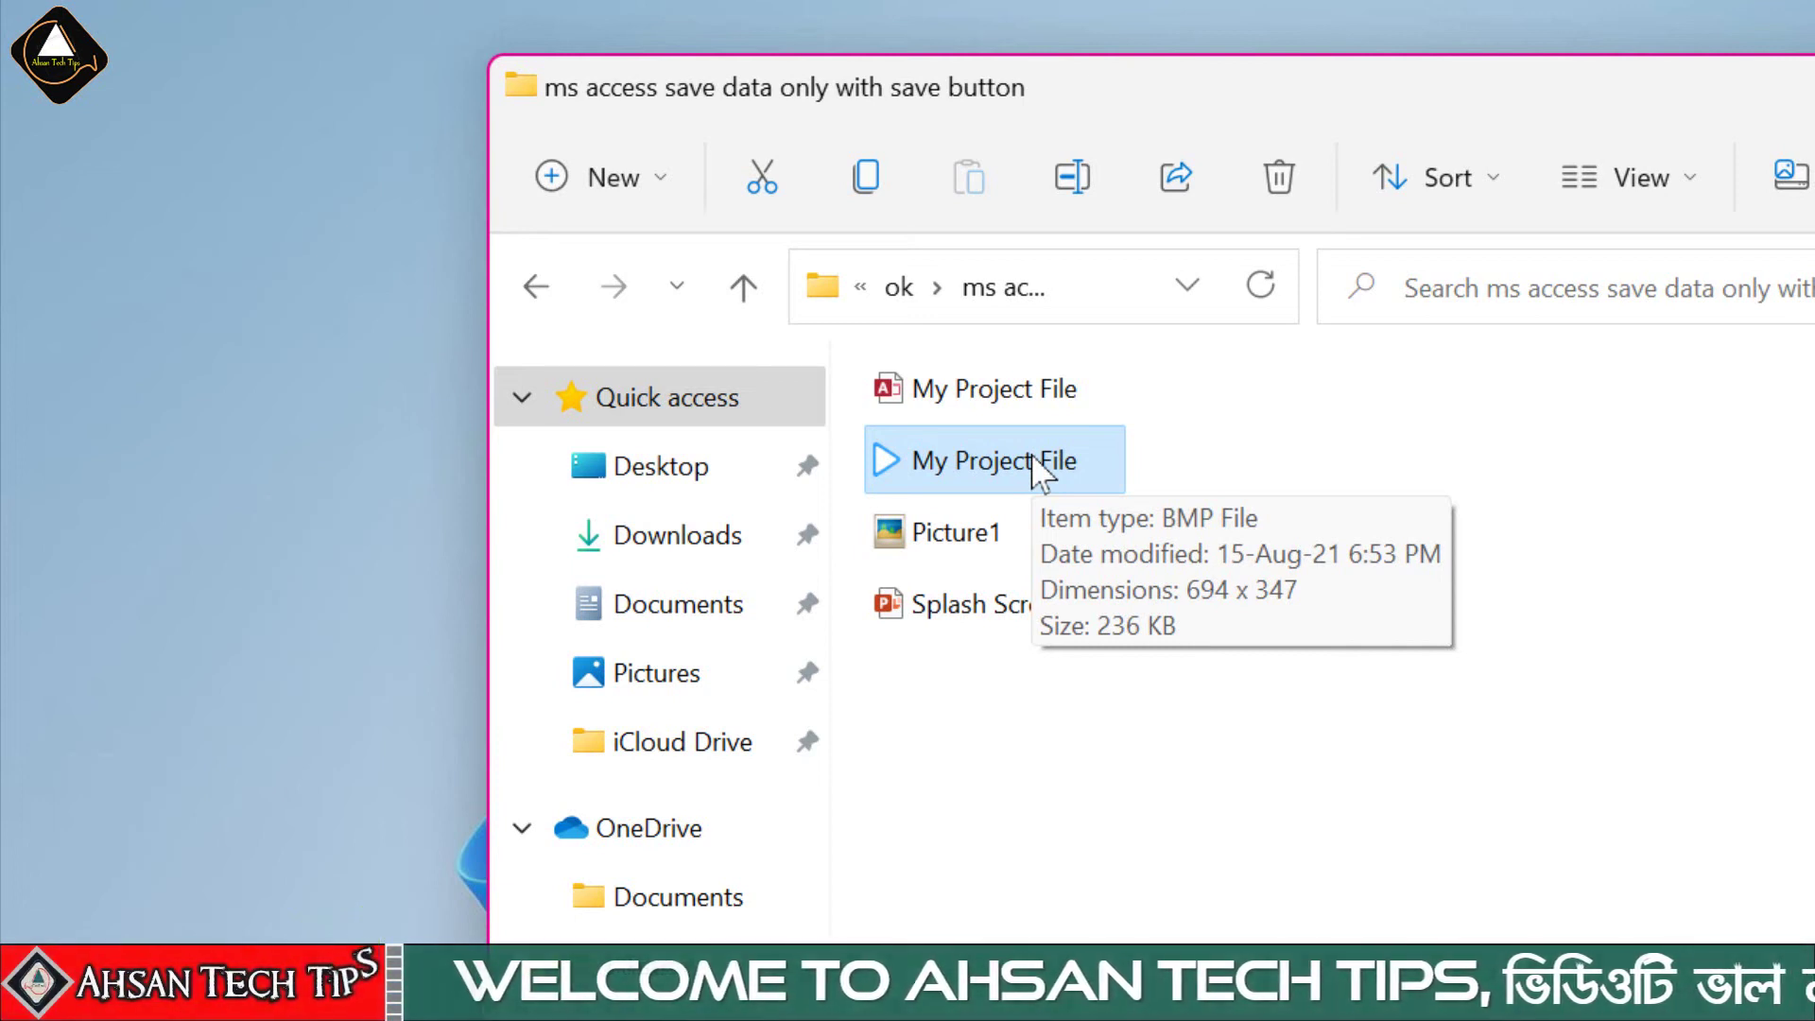
left_click(1034, 397)
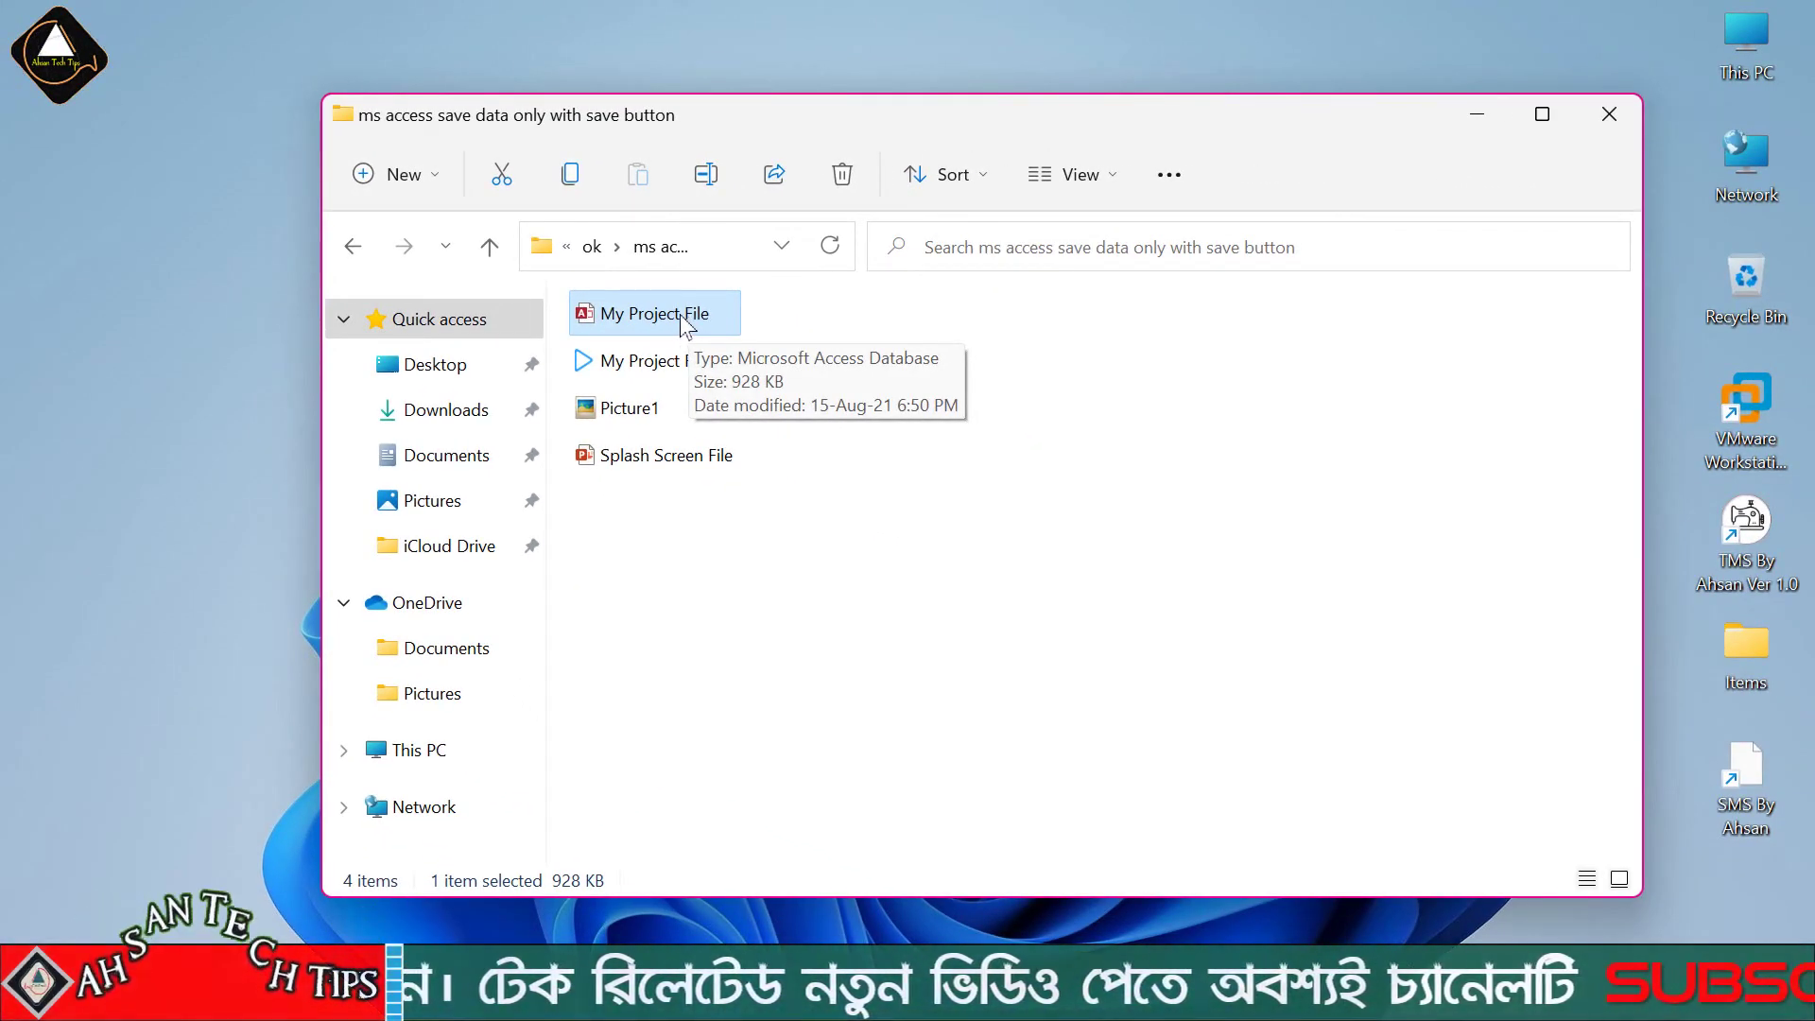
double_click(679, 314)
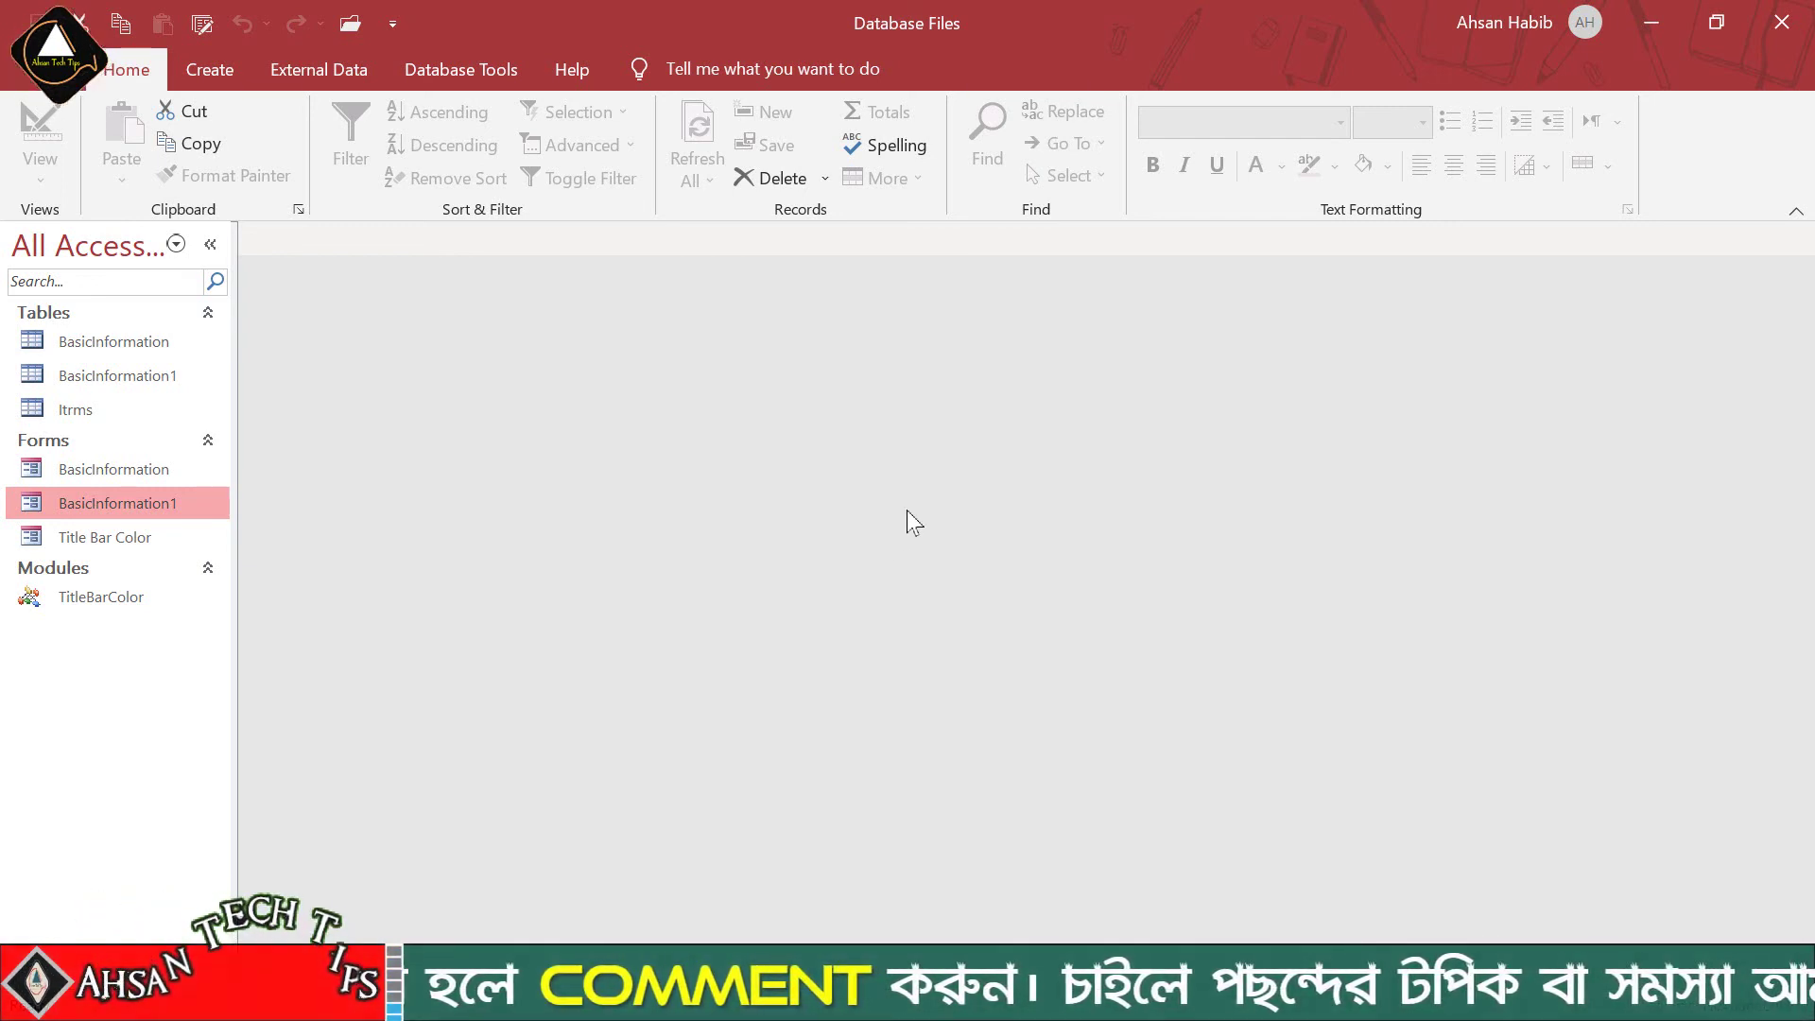
left_click(1780, 22)
- Compare the Access database and the bitmap in the project folder to examine whether their file names match
left_click(648, 362)
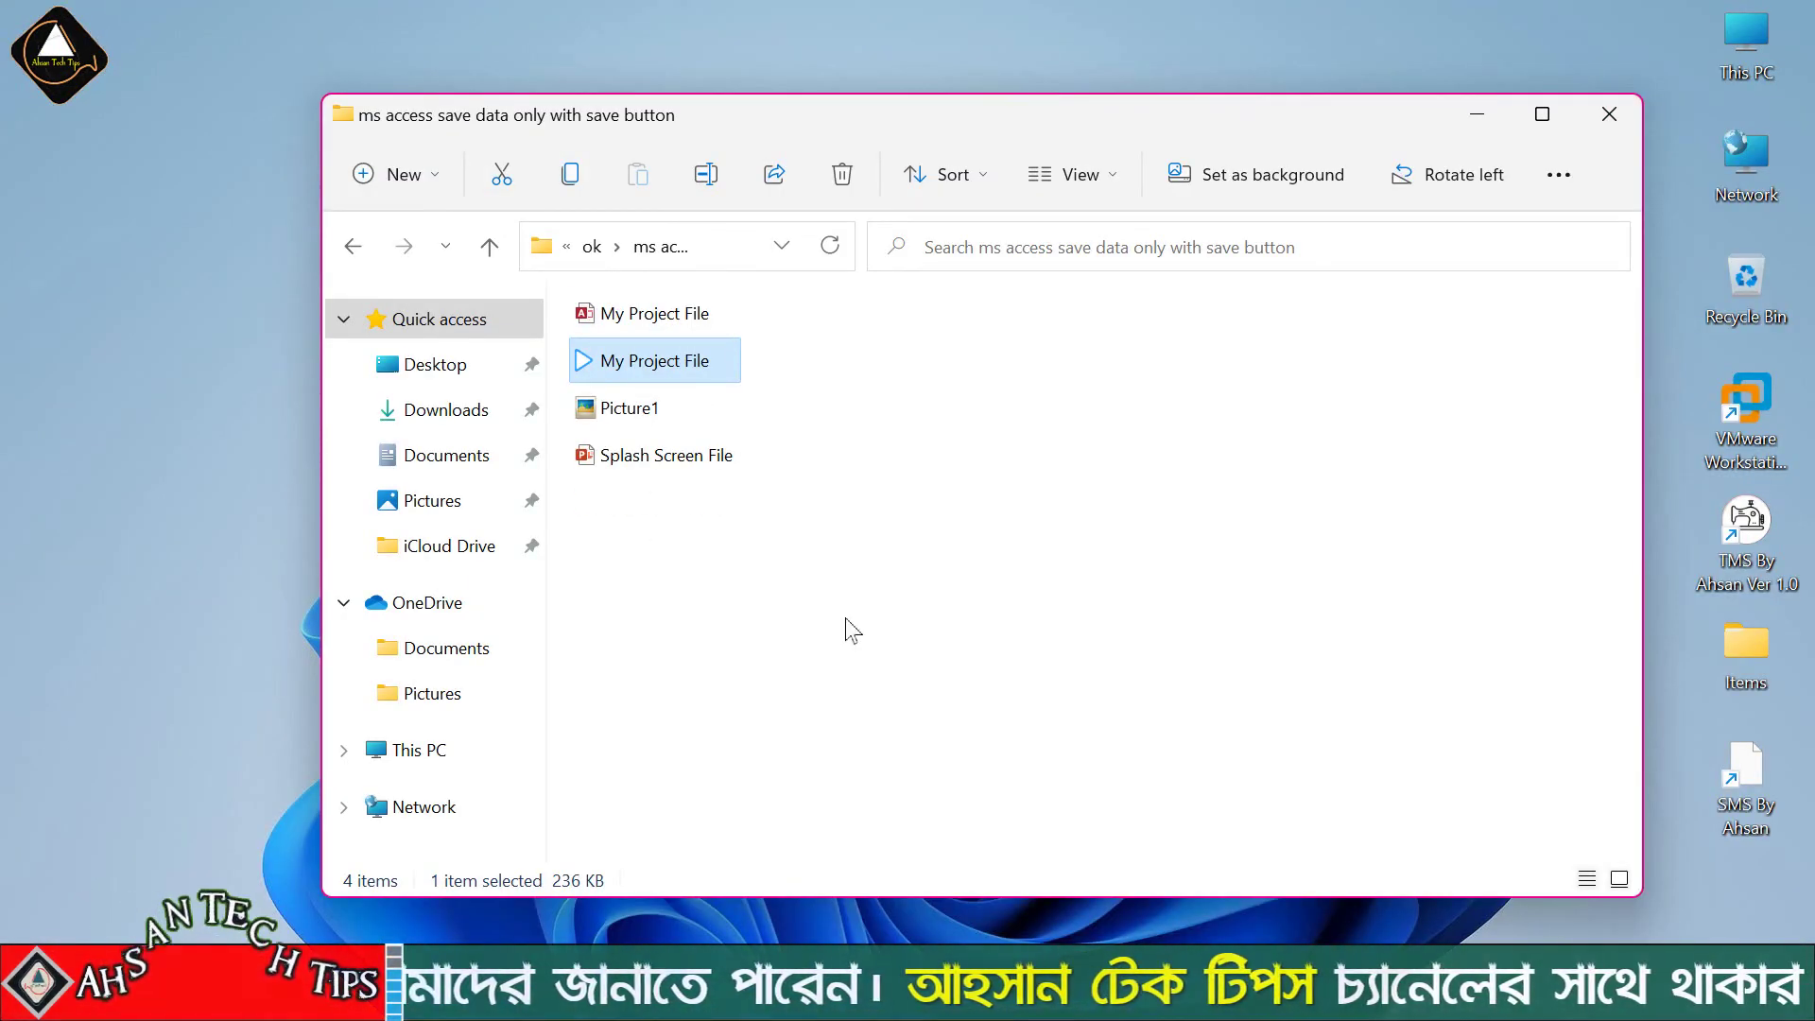
left_click(726, 331)
left_click(664, 364)
left_click(677, 326)
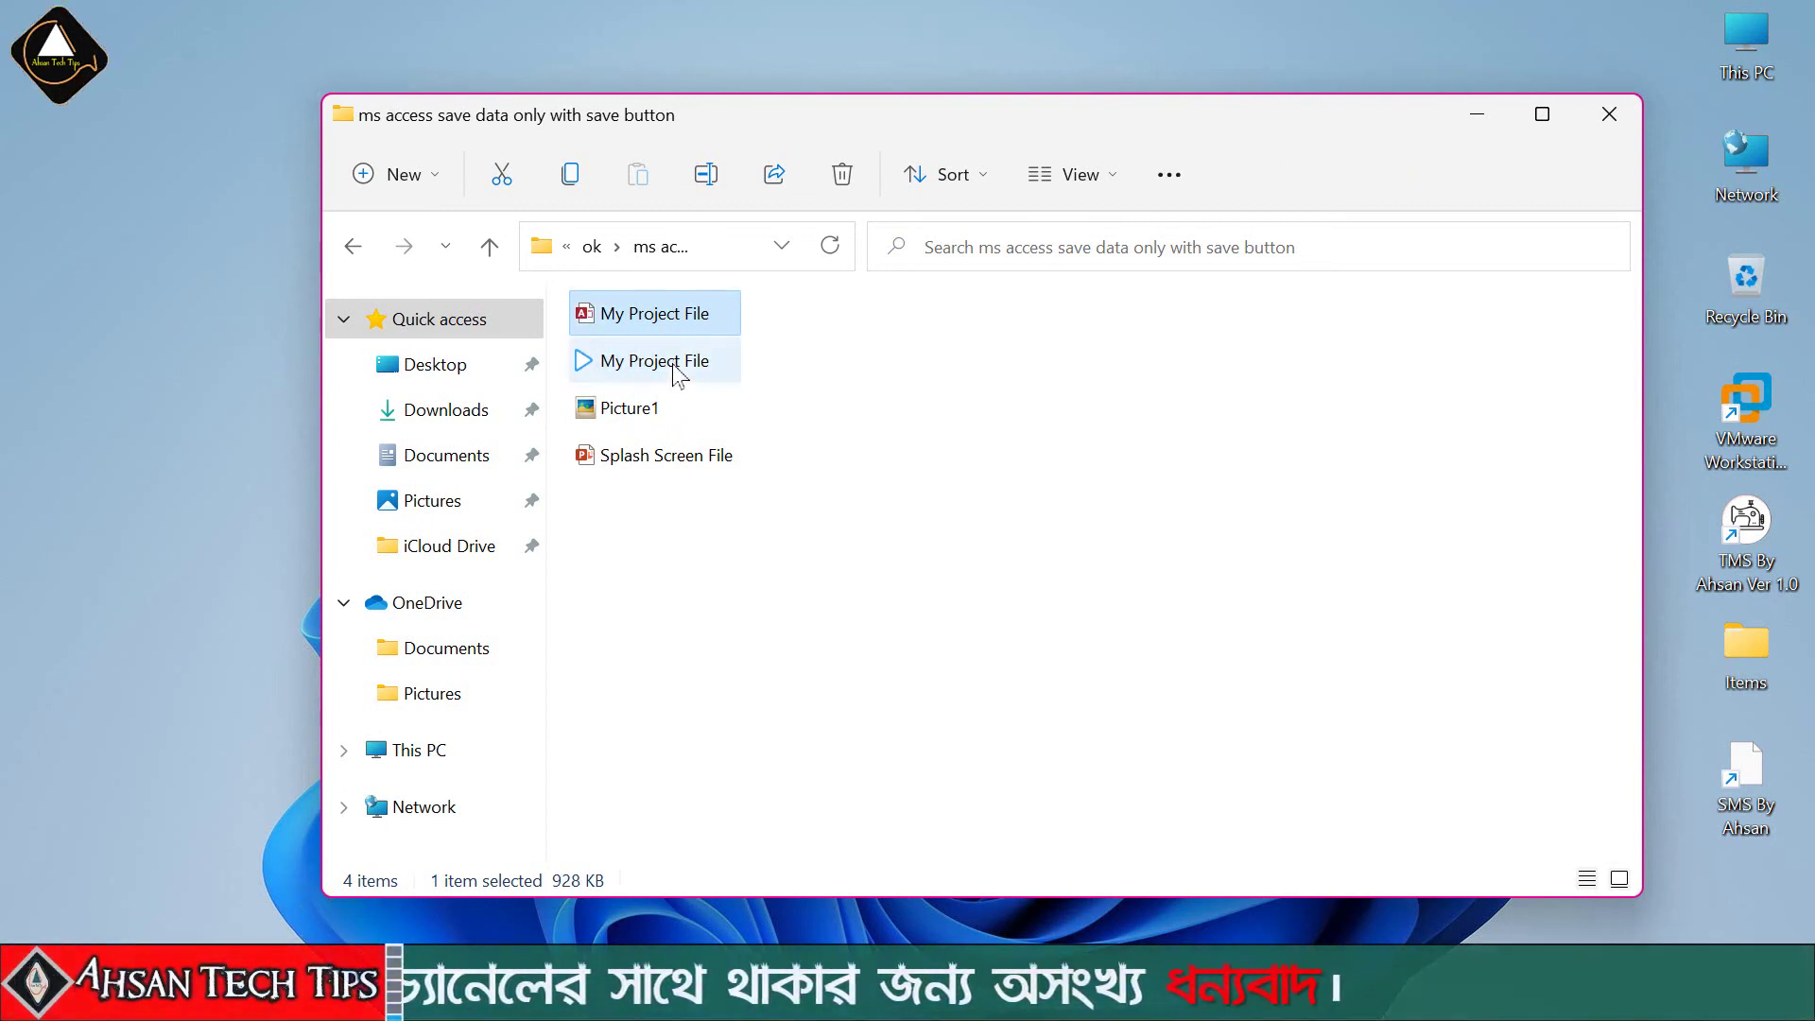
left_click(681, 354)
left_click(688, 326)
left_click(663, 370)
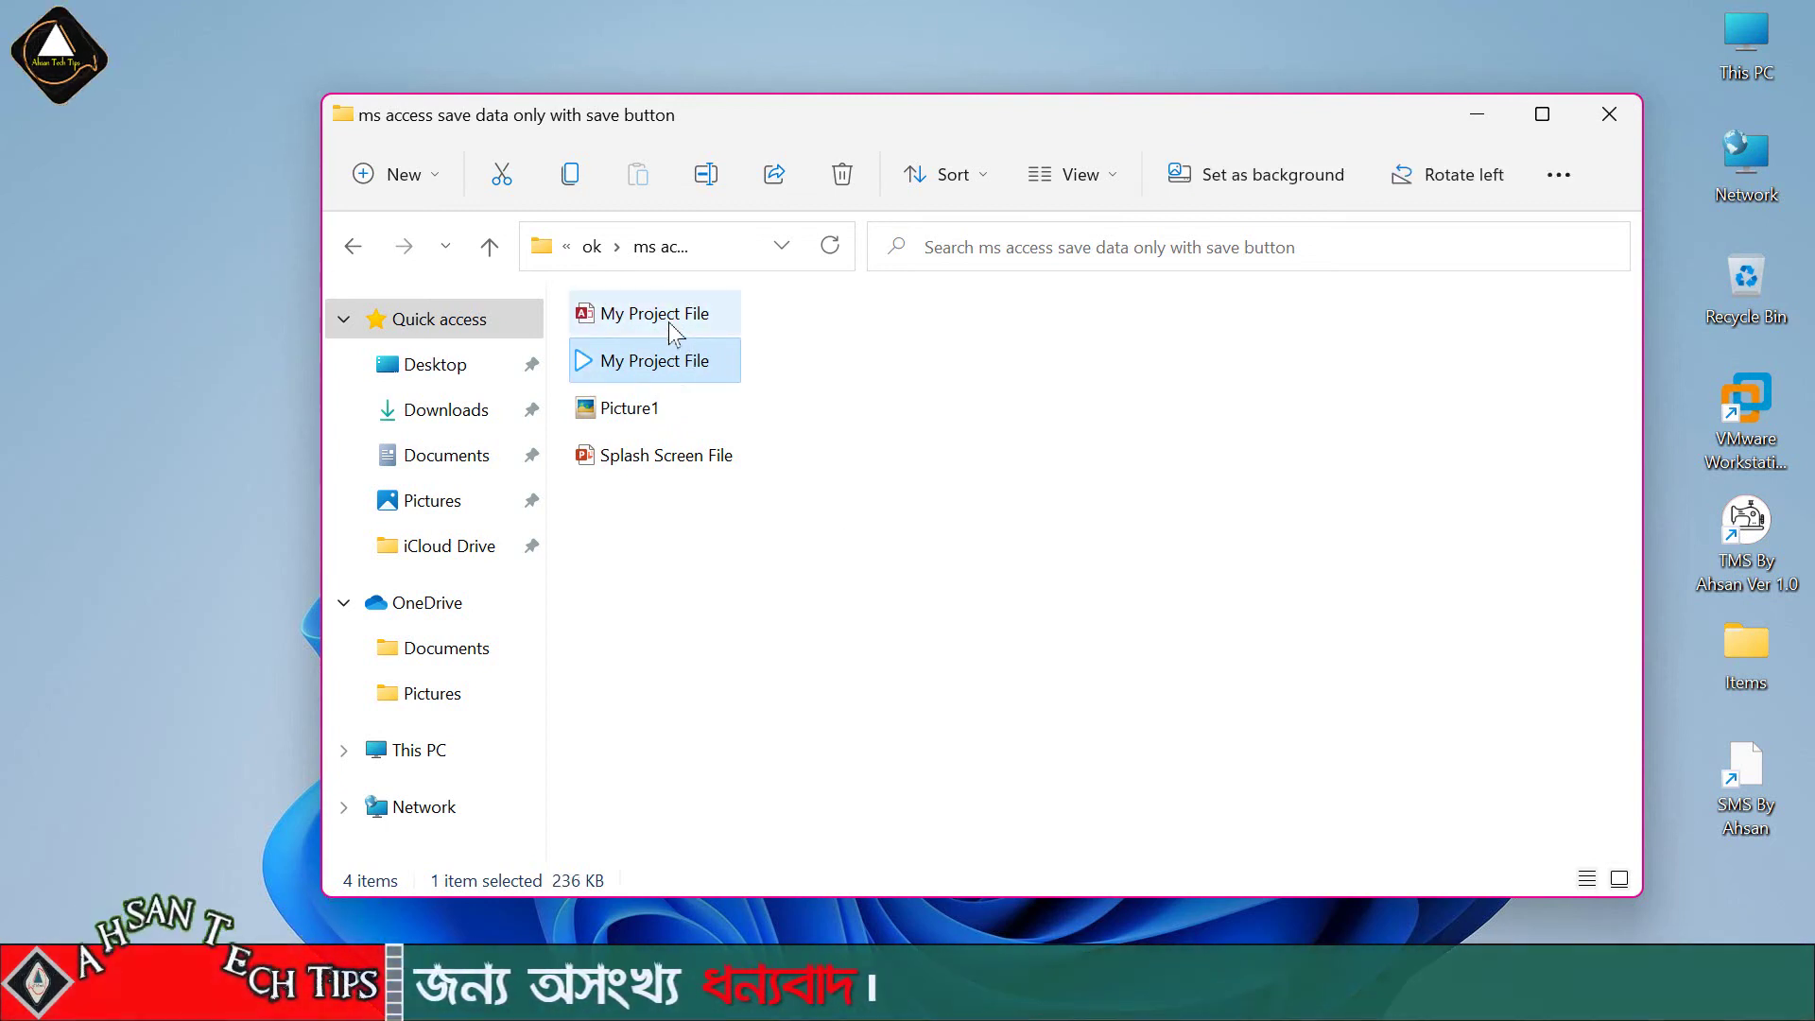
left_click(671, 323)
left_click(674, 365)
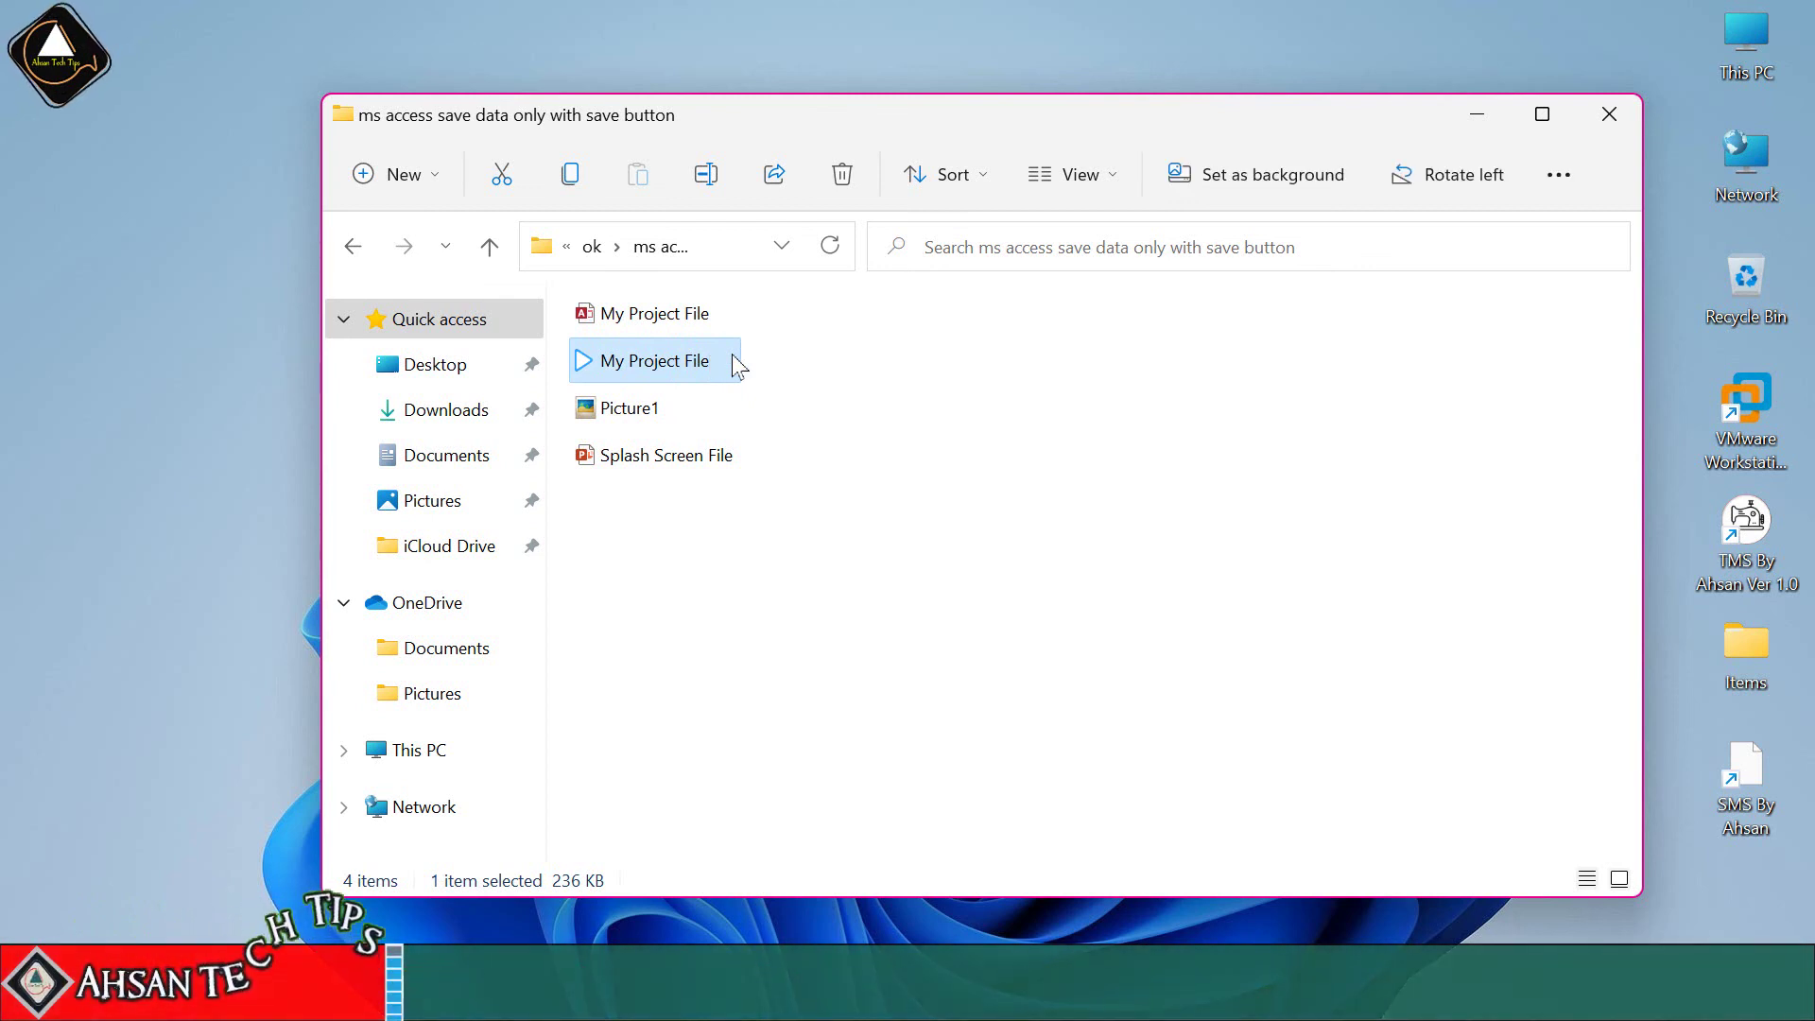